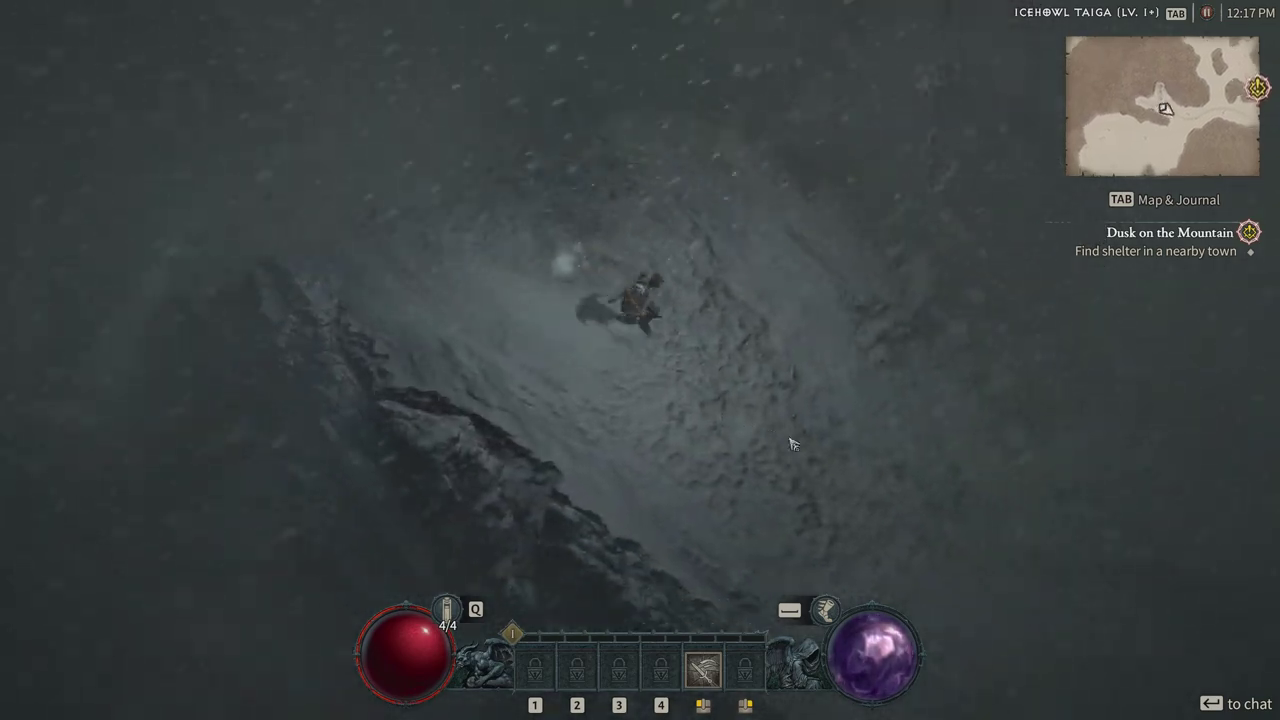
Move the character across the snow, then pause the game and open its graphics options
left_click(790, 444)
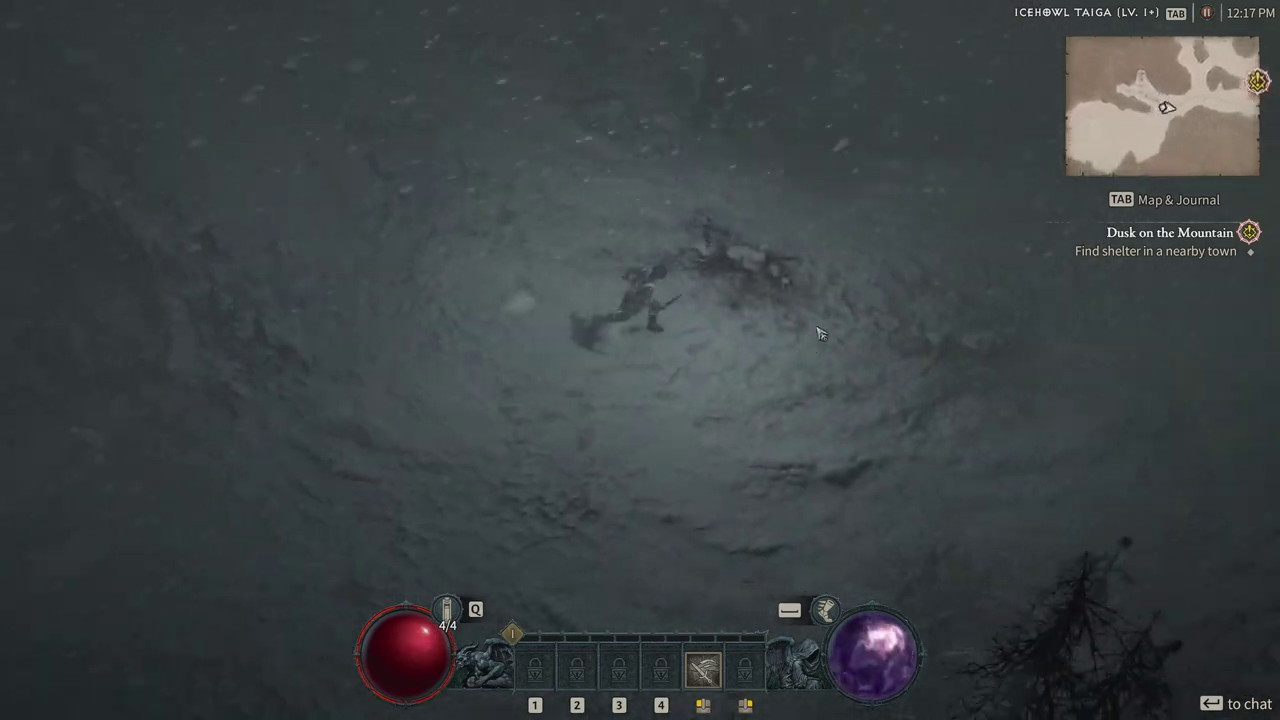
left_click(820, 333)
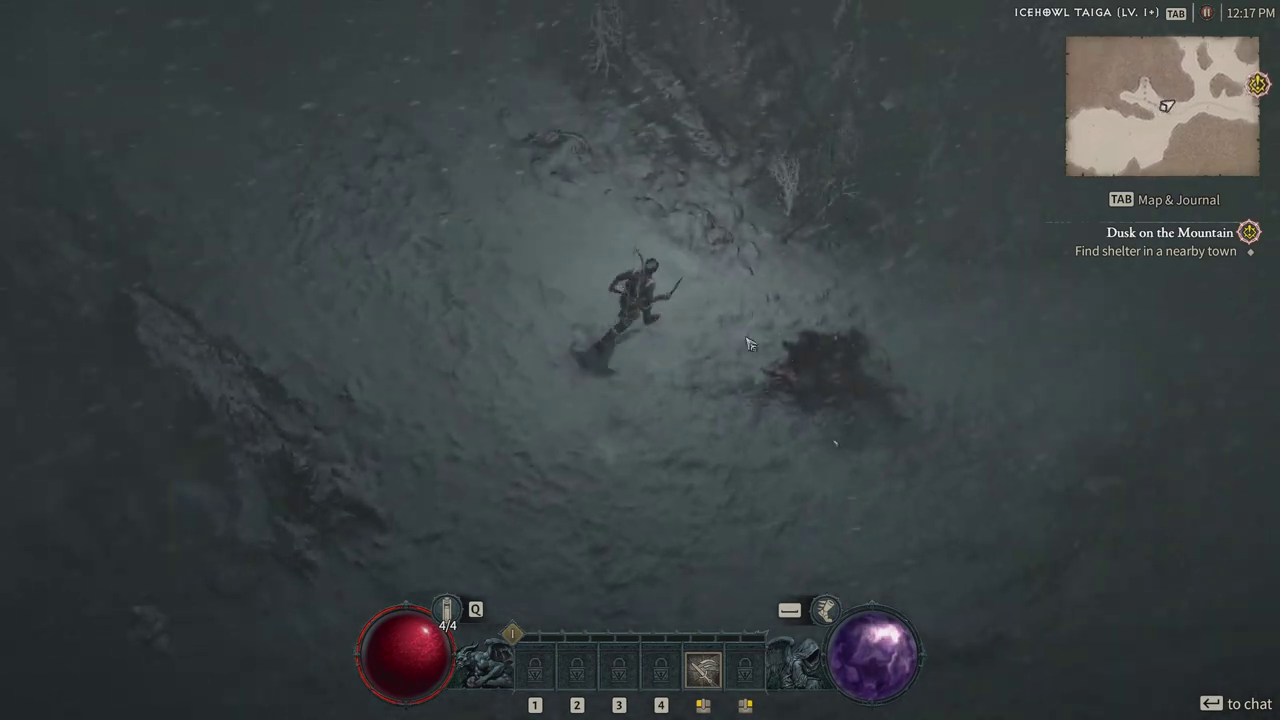
key("Escape")
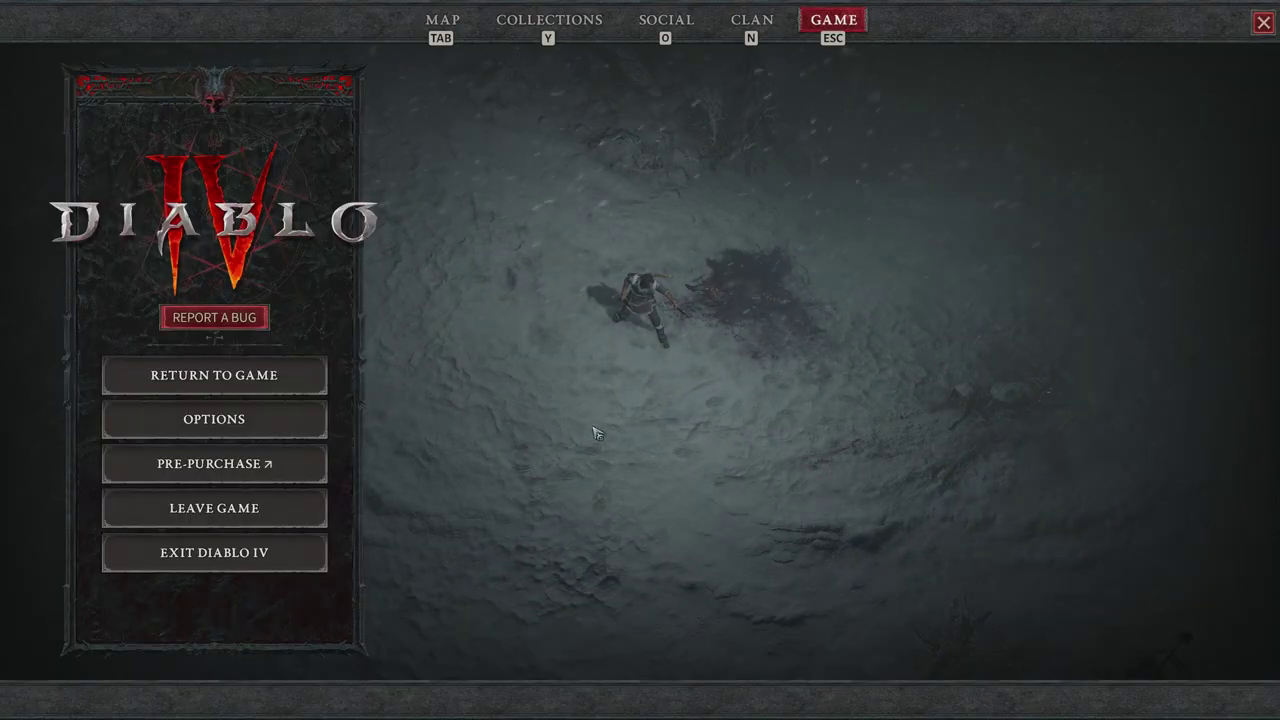
left_click(214, 419)
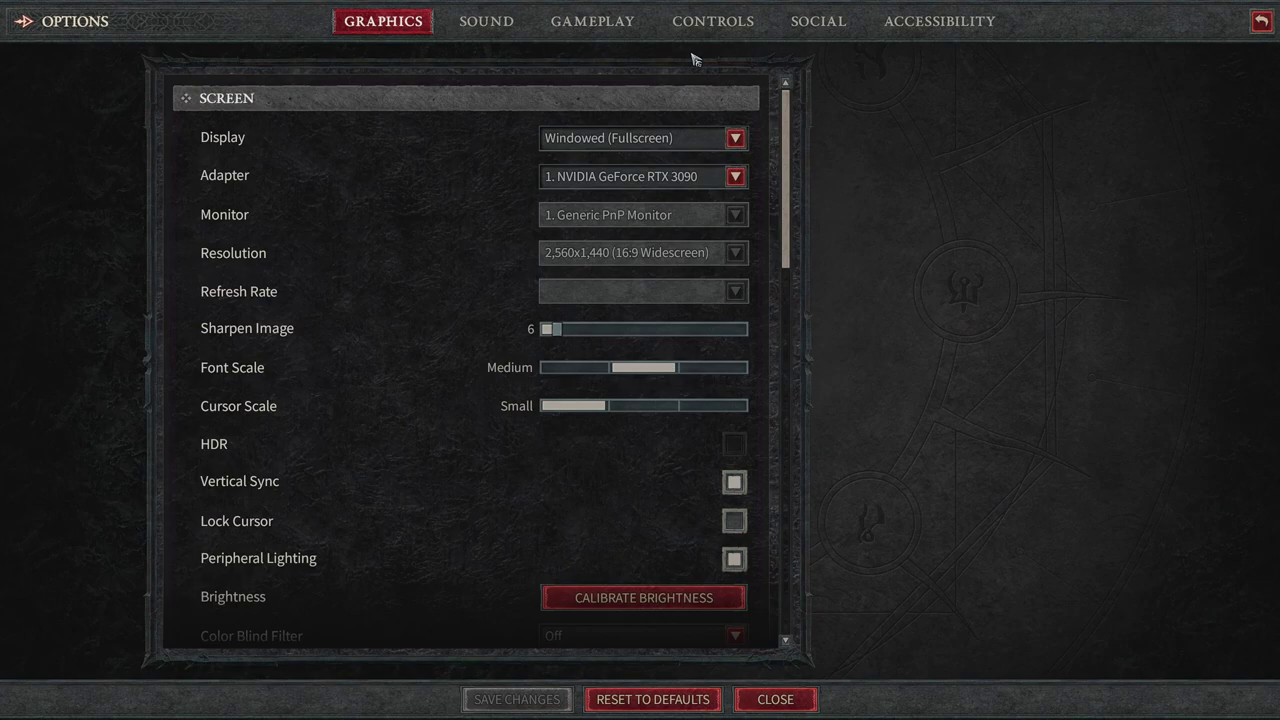
Review the available display modes, keeping Windowed (Fullscreen) selected
left_click(735, 139)
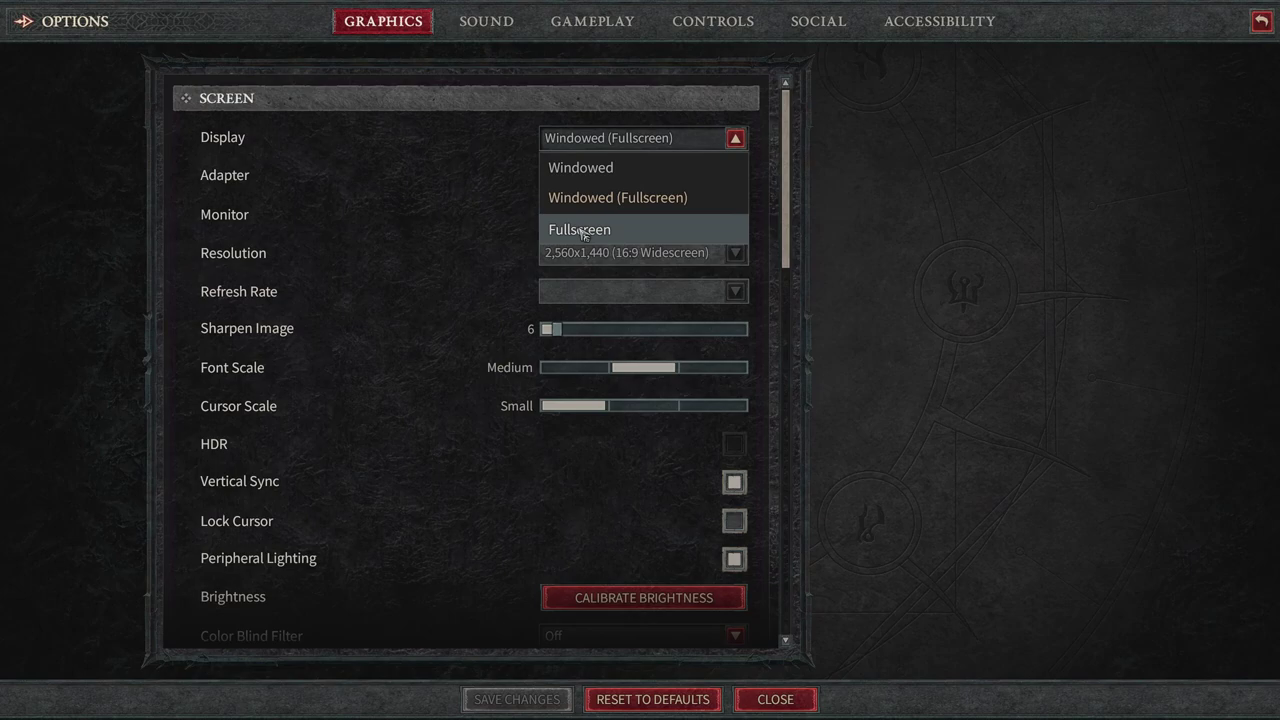
left_click(645, 135)
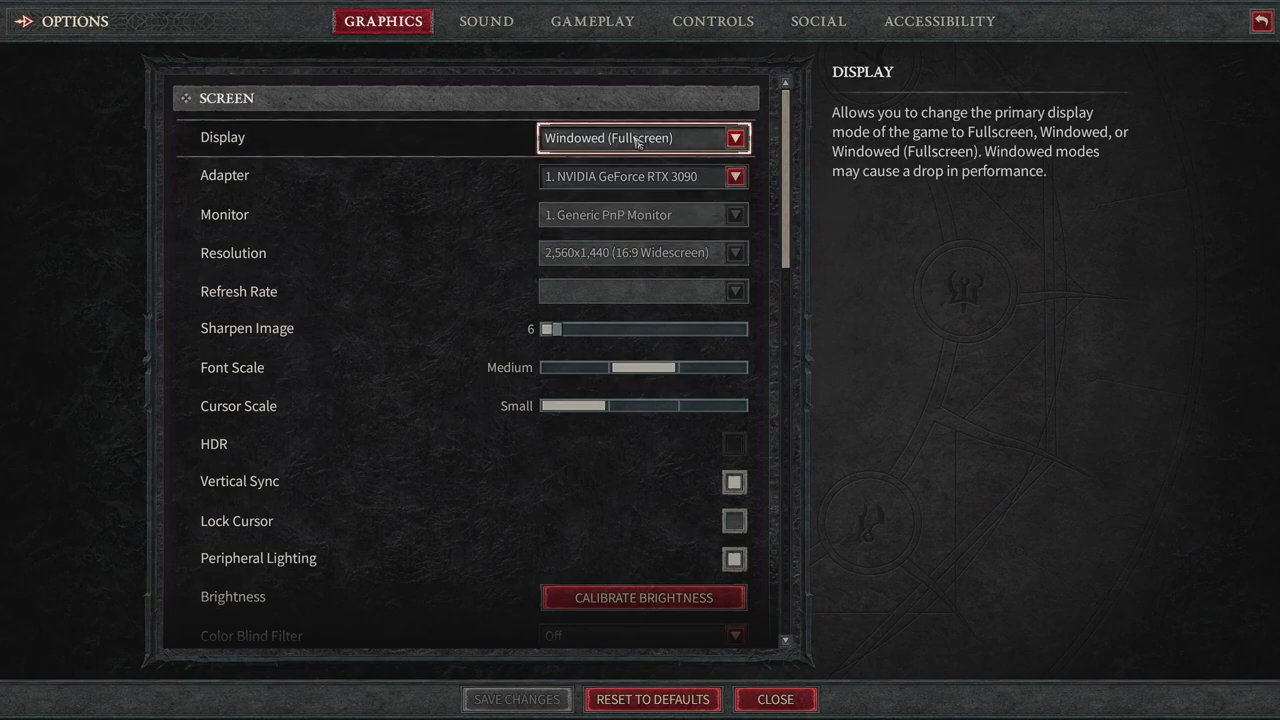
left_click(637, 140)
left_click(514, 150)
left_click(580, 147)
left_click(505, 165)
scroll(350, 210, "down", 1)
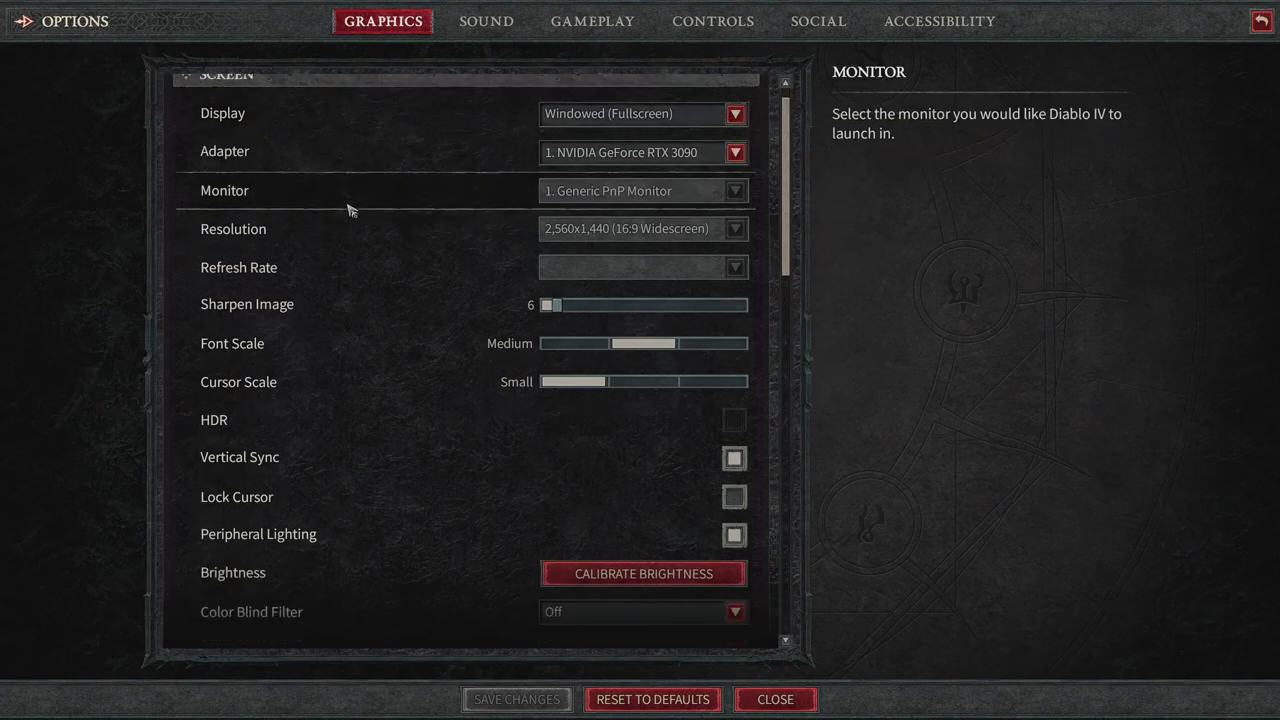
Check which graphics adapters are available, keeping the current adapter selected
left_click(500, 151)
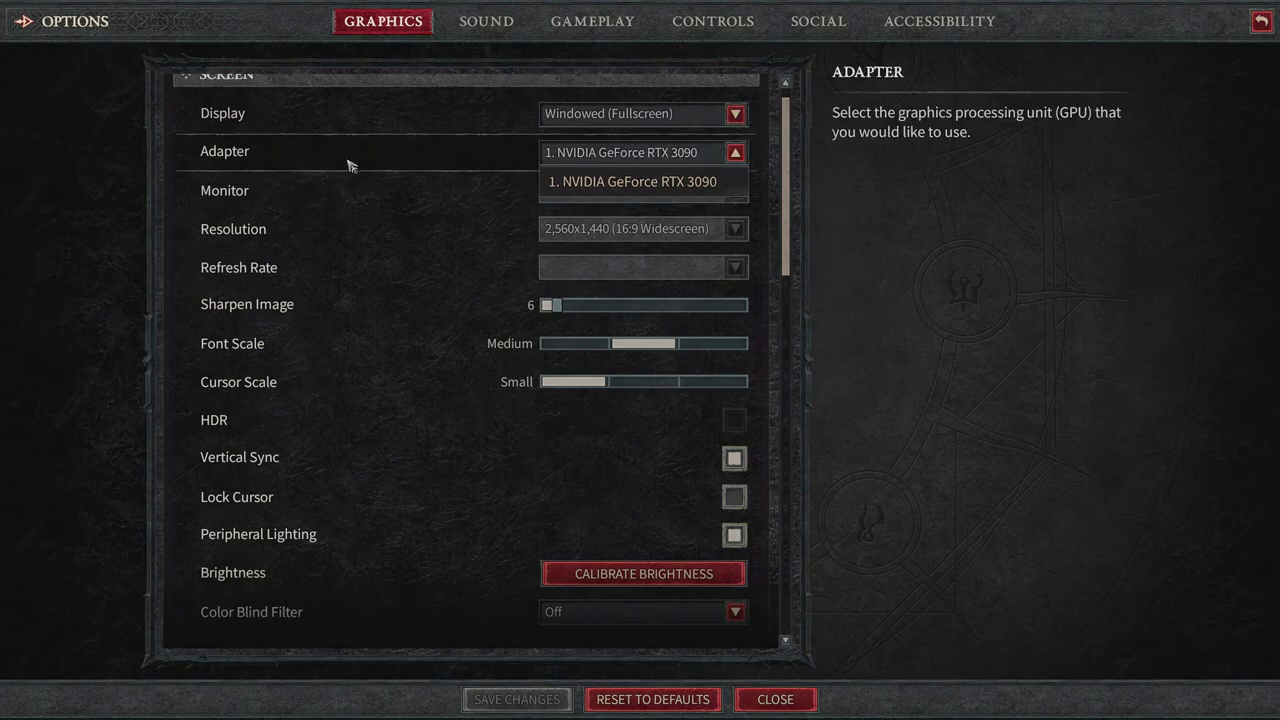
left_click(614, 155)
left_click(614, 155)
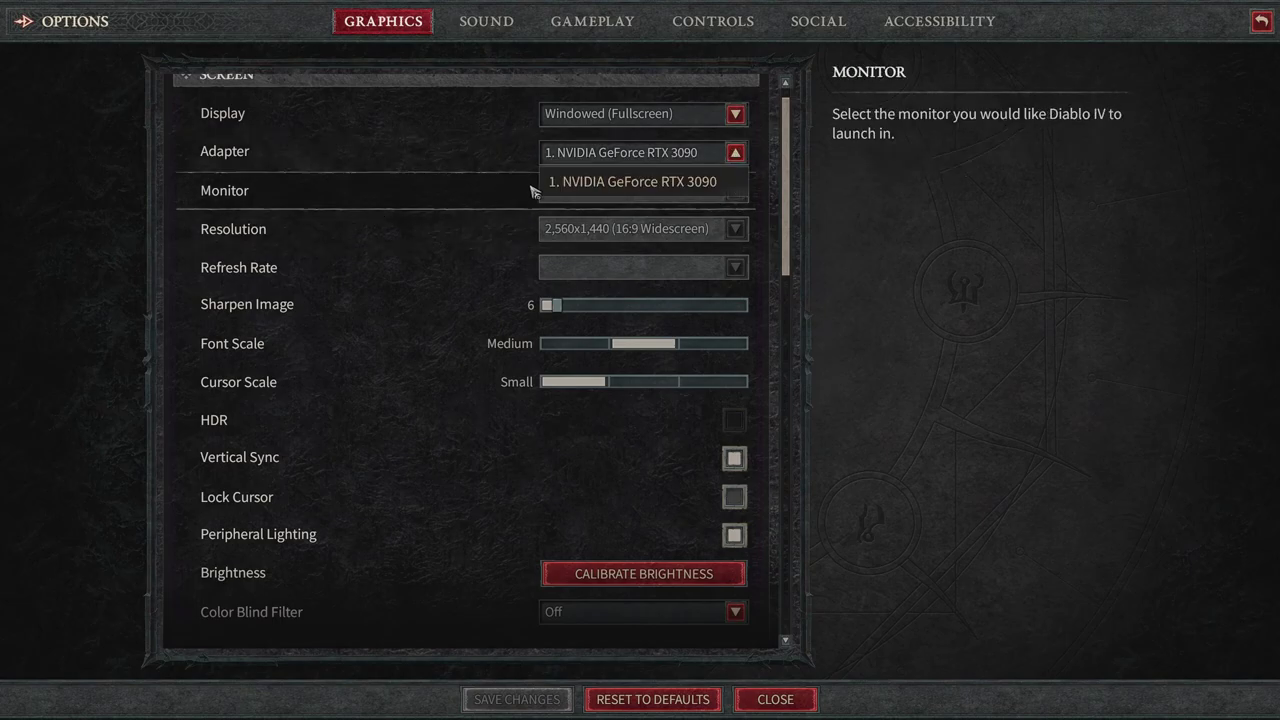
left_click(452, 200)
Set the Sharpen Image intensity to 30
scroll(486, 206, "down", 3)
scroll(443, 206, "up", 1)
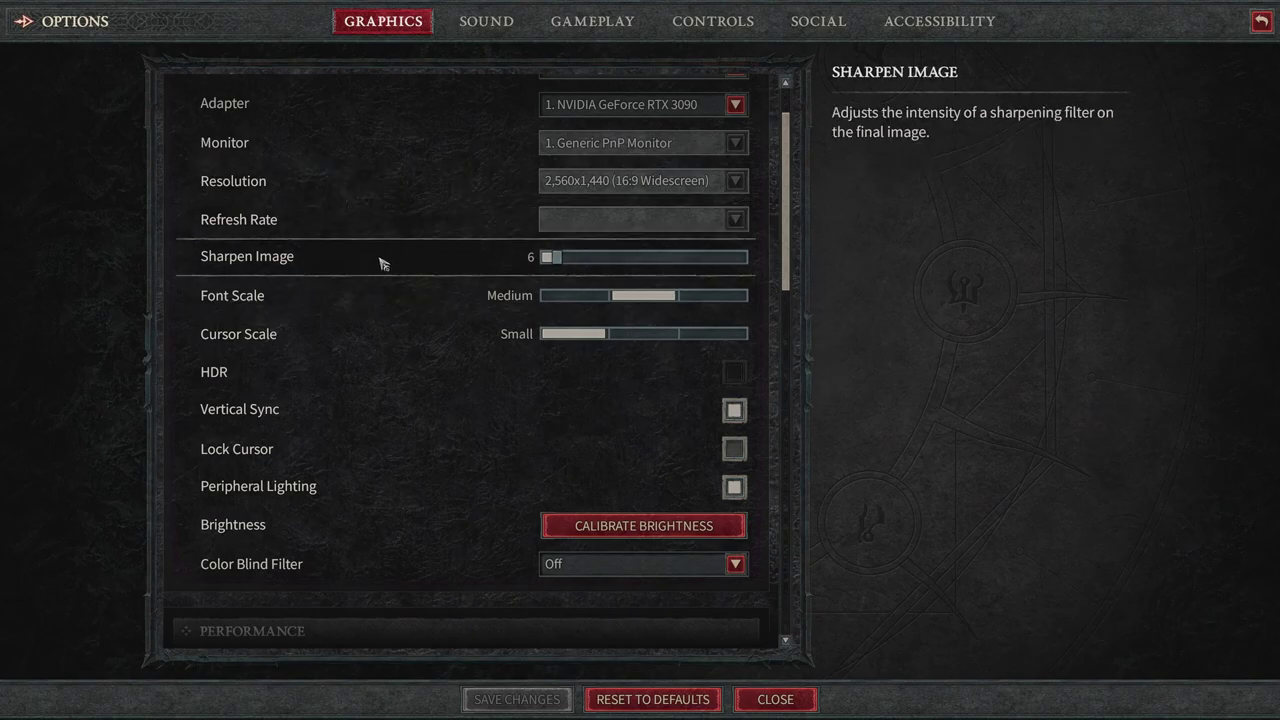
mouse_move(560, 257)
left_mouse_down()
mouse_move(682, 258)
mouse_move(559, 259)
left_mouse_up()
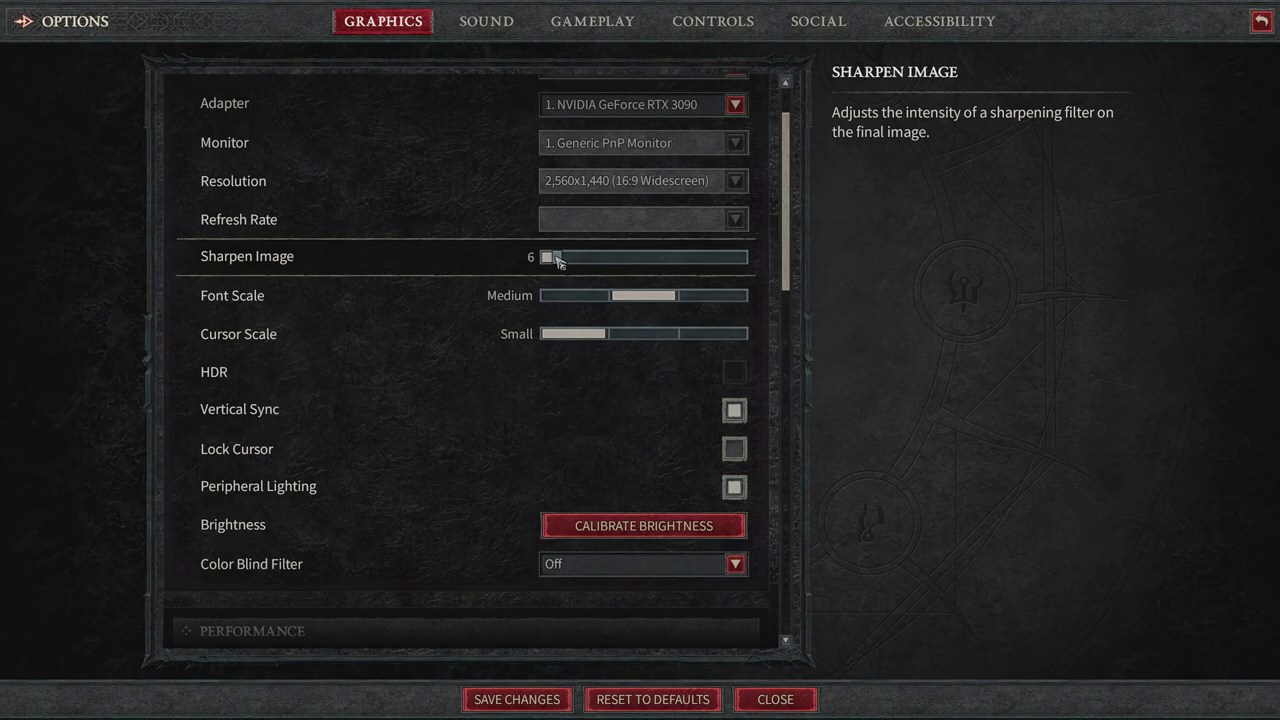
left_click_drag(558, 259, 605, 259)
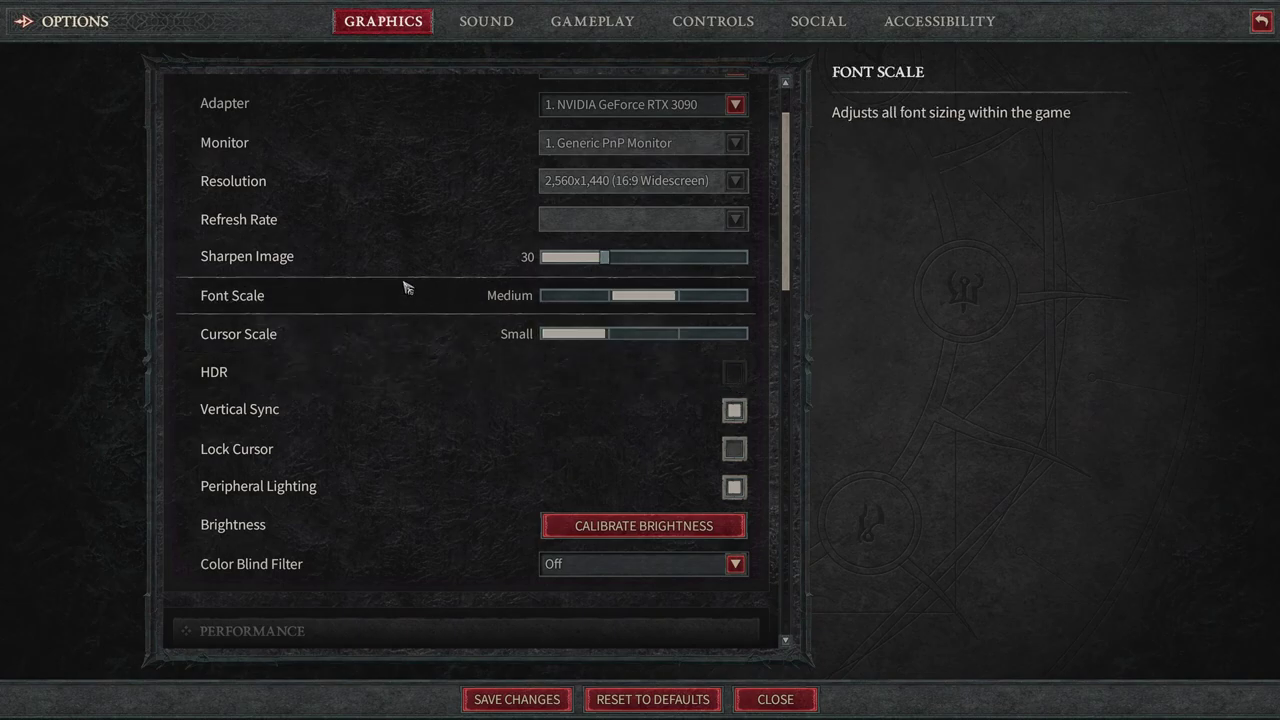
Calibrate the brightness until the logo is barely visible, save it and leave the calibration screen
scroll(366, 371, "down", 1)
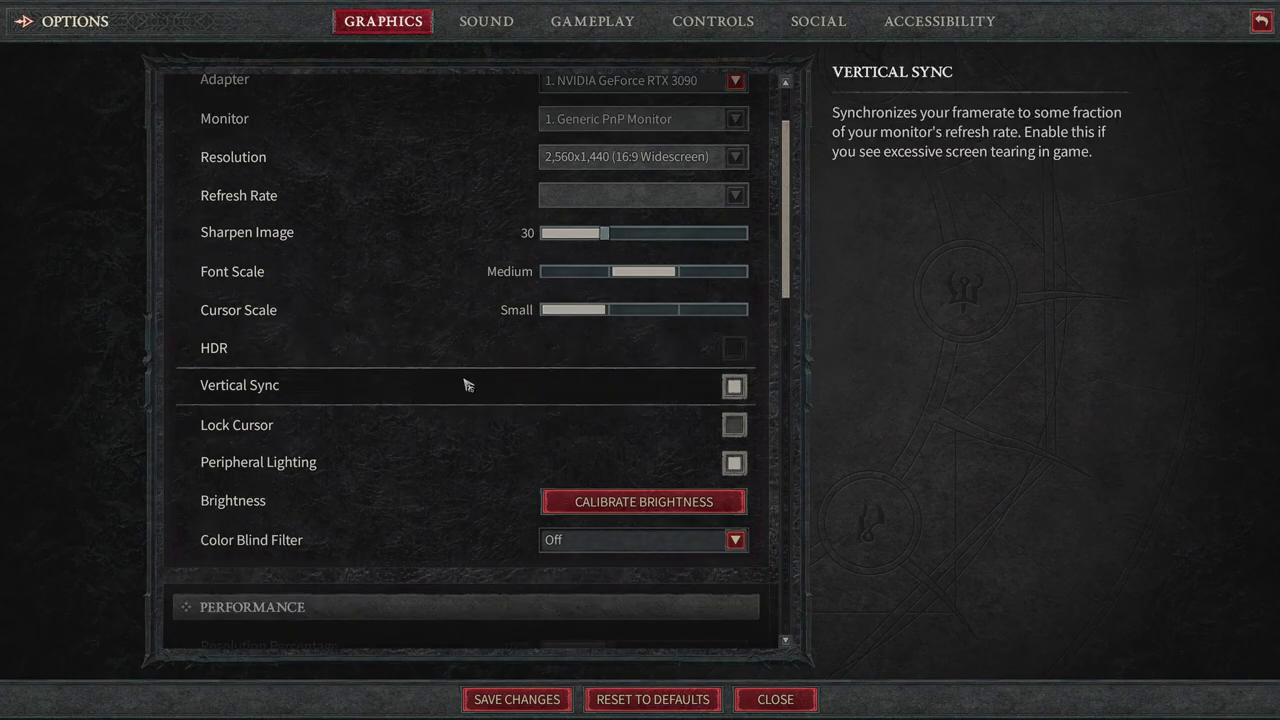
scroll(565, 383, "down", 1)
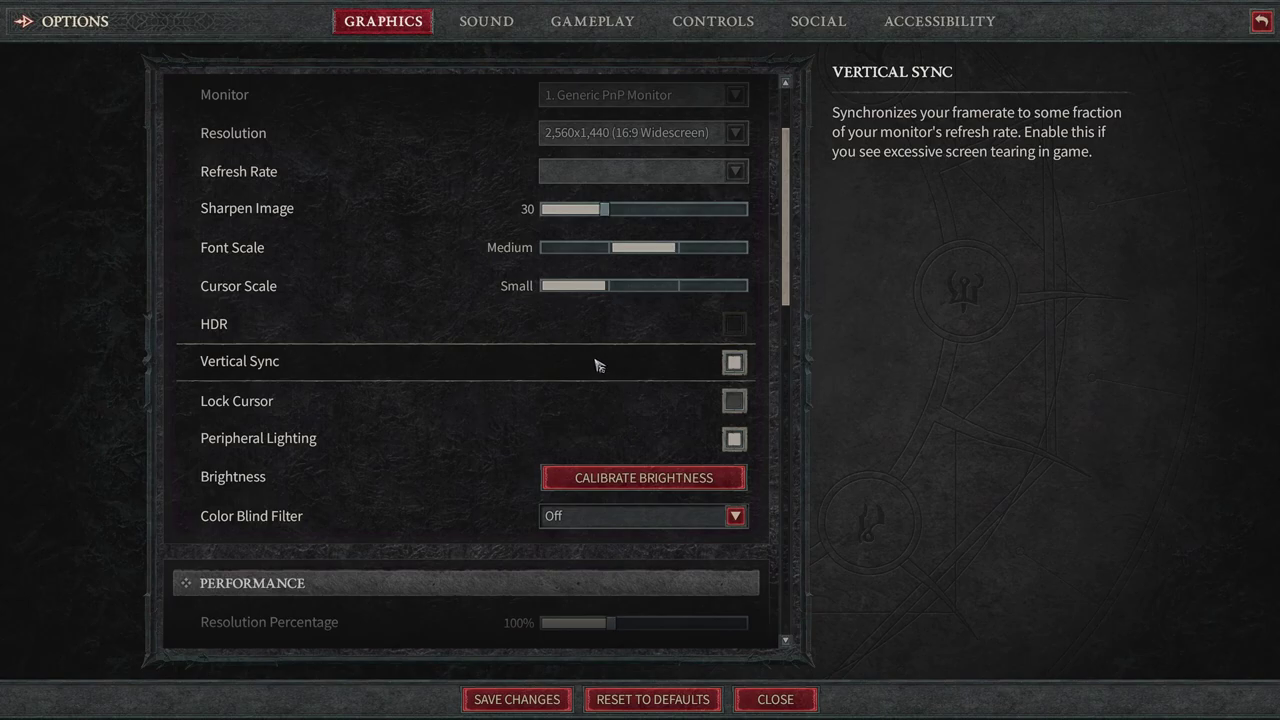
scroll(596, 364, "down", 1)
scroll(558, 407, "down", 1)
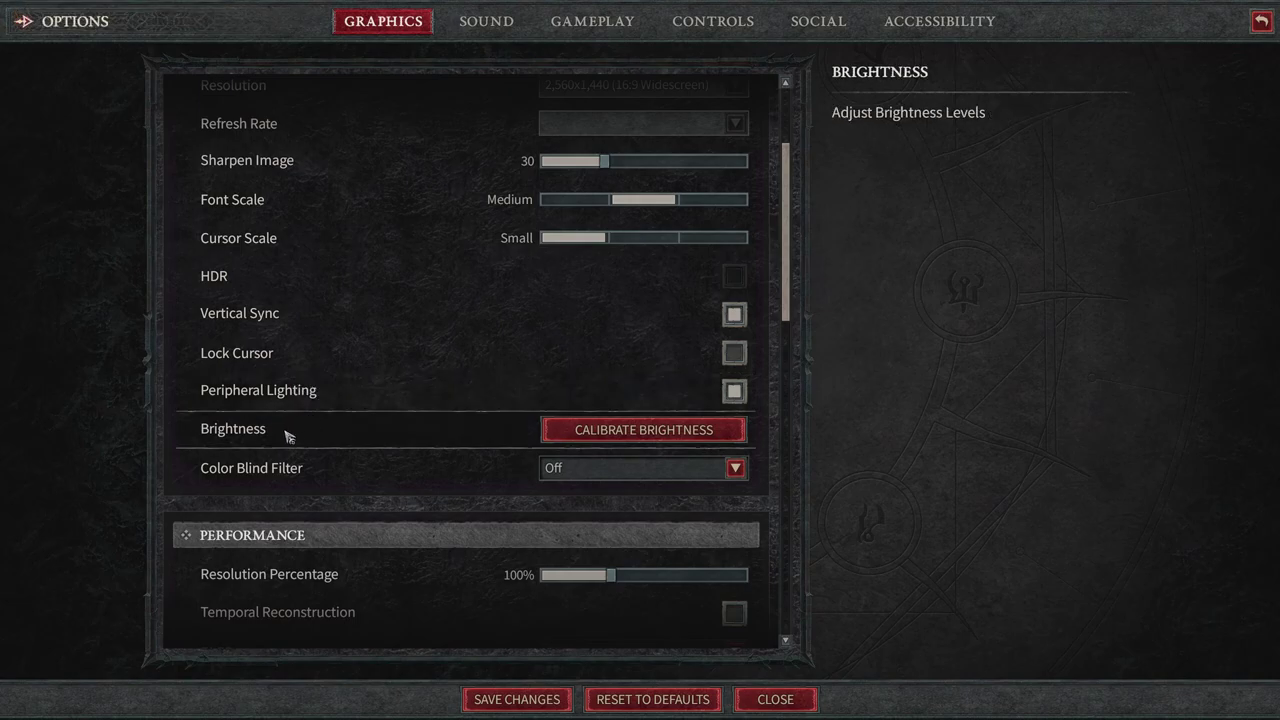
scroll(423, 409, "down", 1)
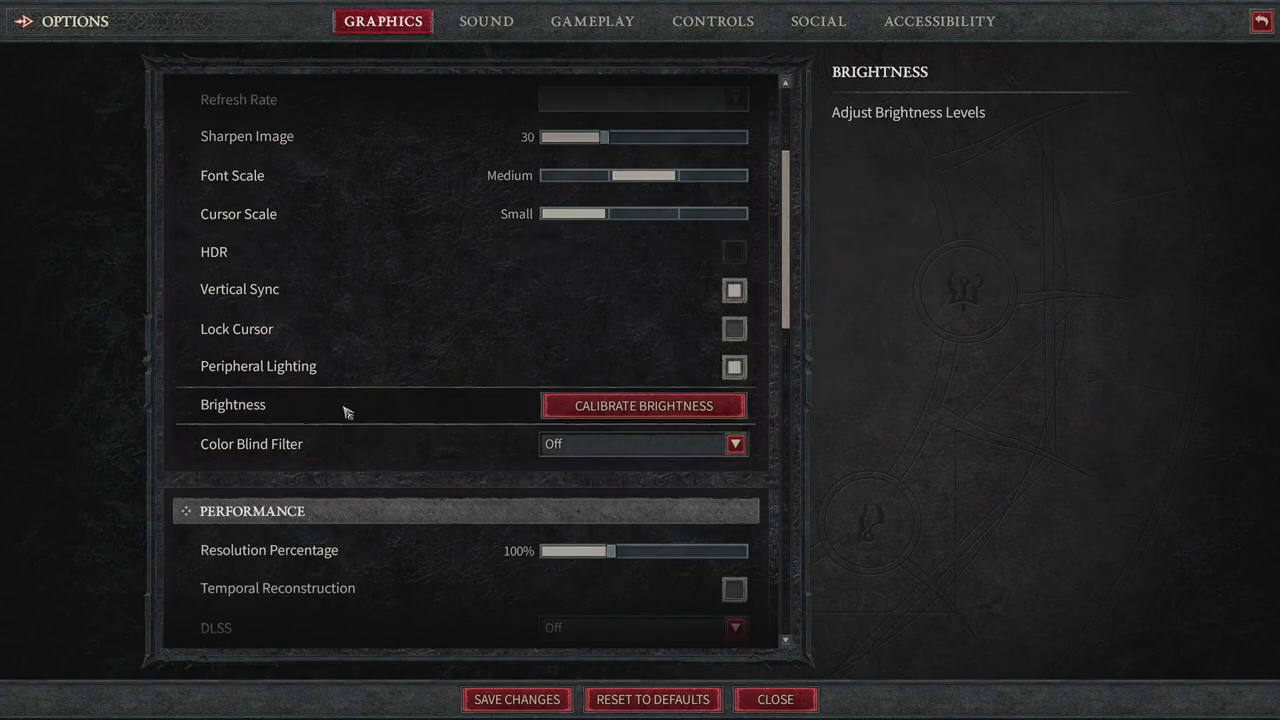
left_click(649, 408)
mouse_move(730, 533)
left_mouse_down()
mouse_move(857, 525)
mouse_move(715, 530)
mouse_move(730, 530)
left_mouse_up()
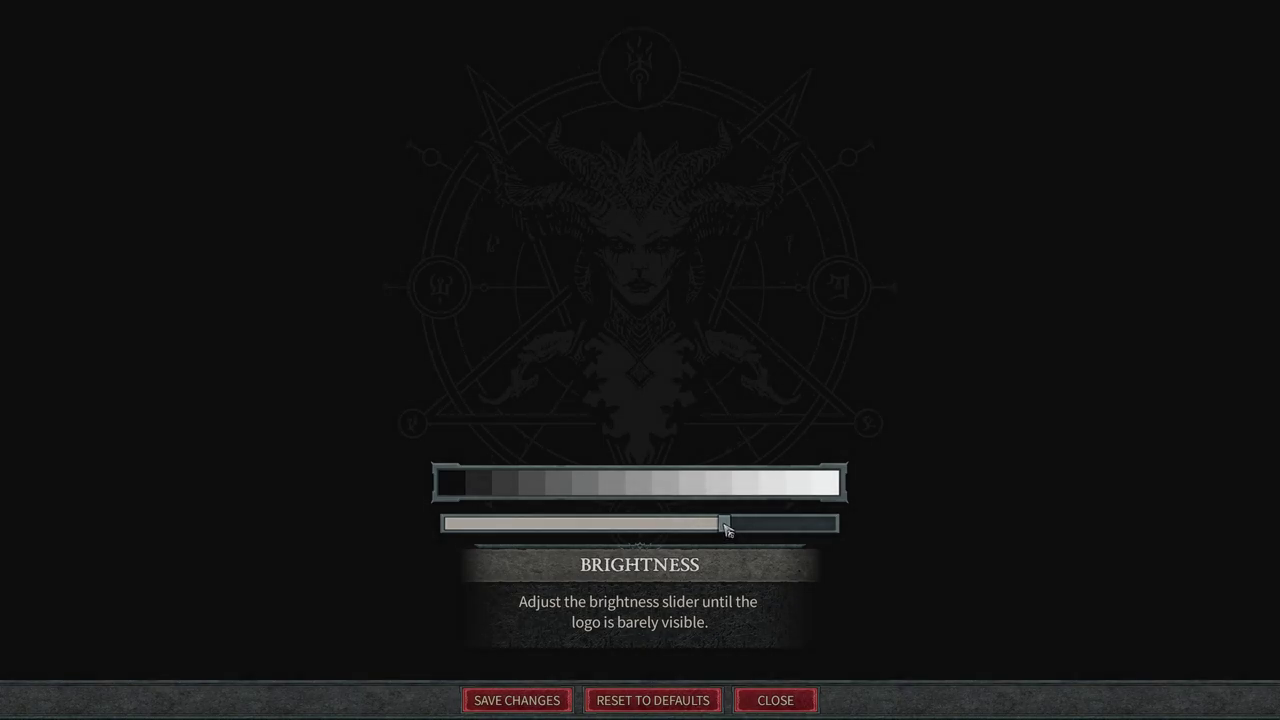
left_click(508, 703)
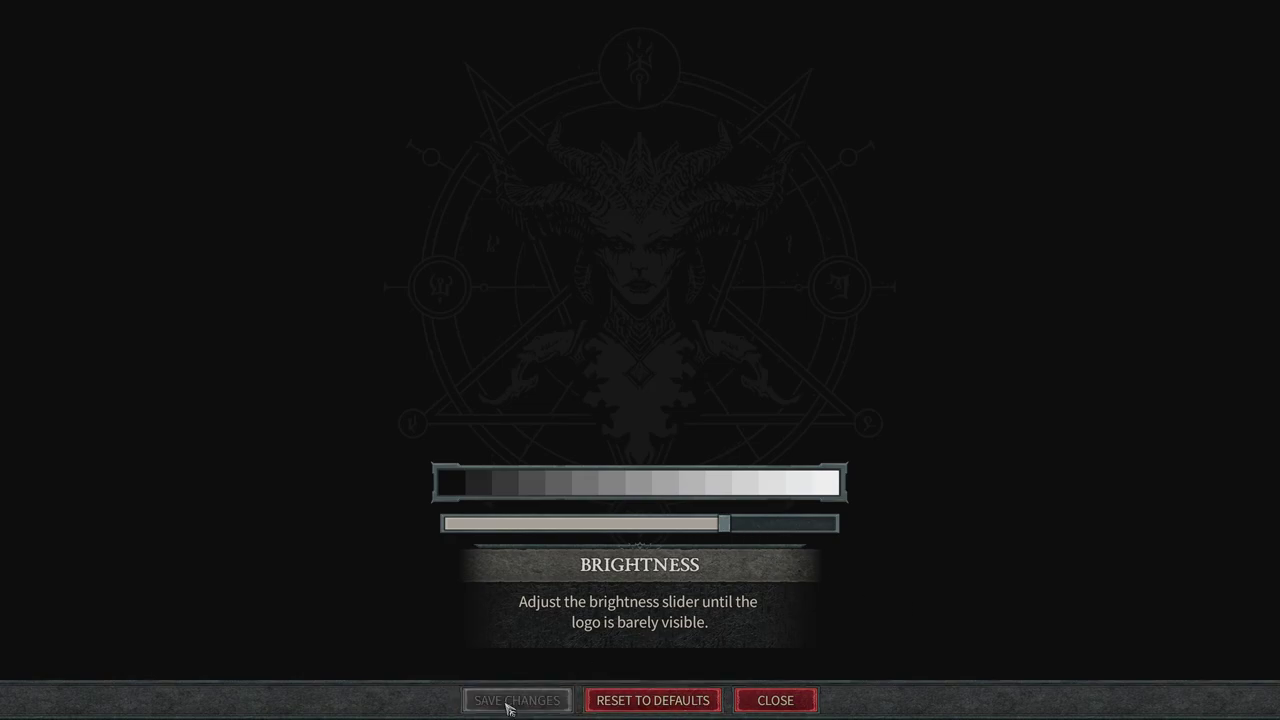
left_click(722, 697)
Review the performance settings, including Resolution Percentage, Temporal Reconstruction, DLSS and the foreground and background FPS limits
scroll(355, 388, "down", 2)
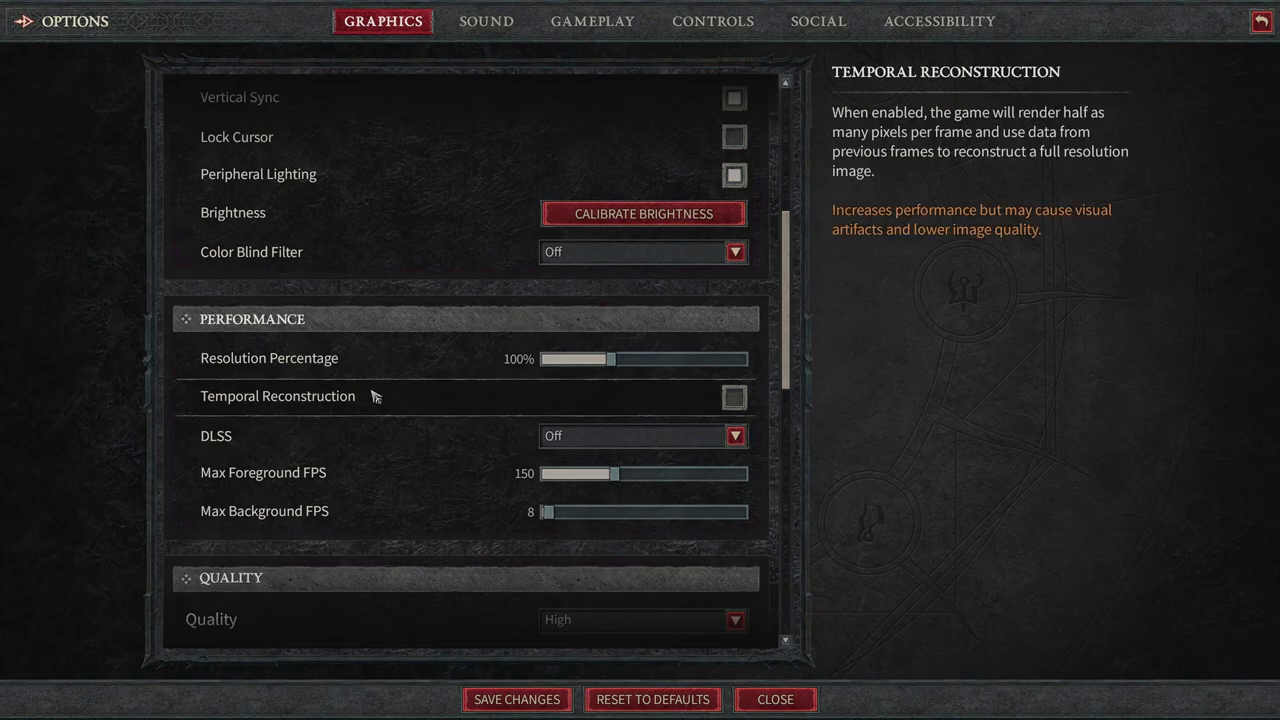
scroll(375, 395, "down", 1)
scroll(365, 386, "down", 1)
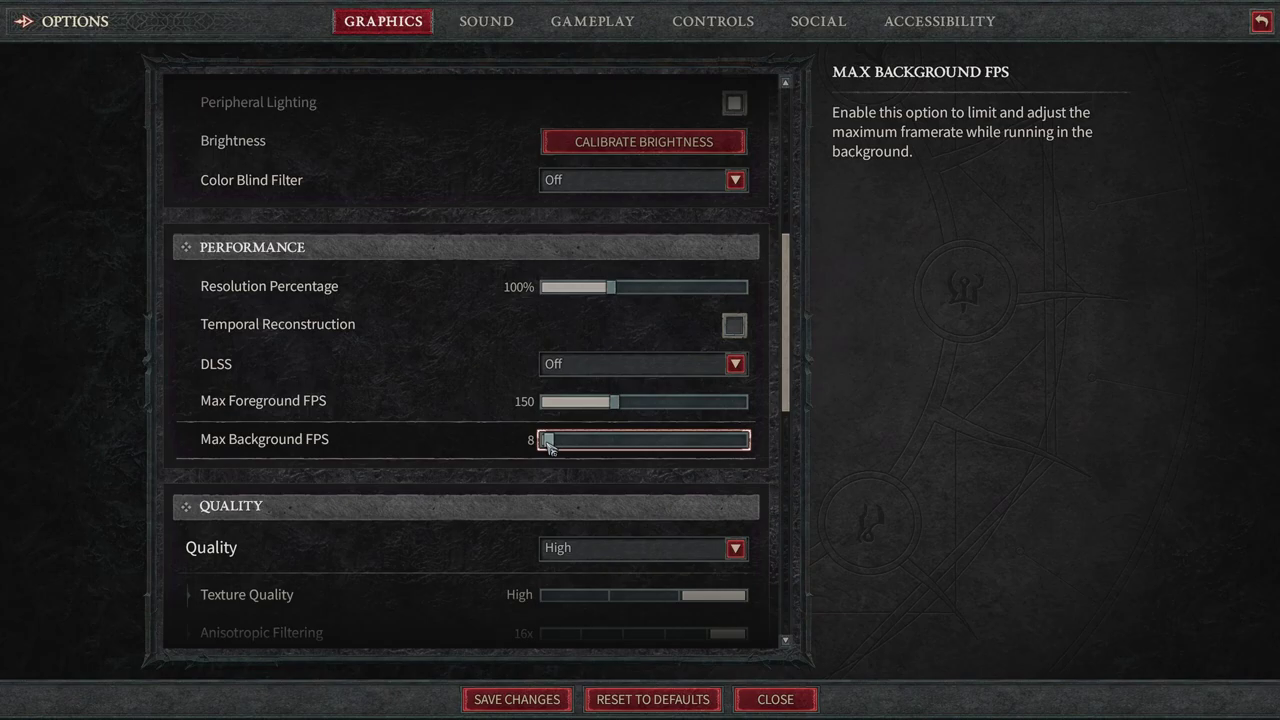
scroll(480, 420, "down", 3)
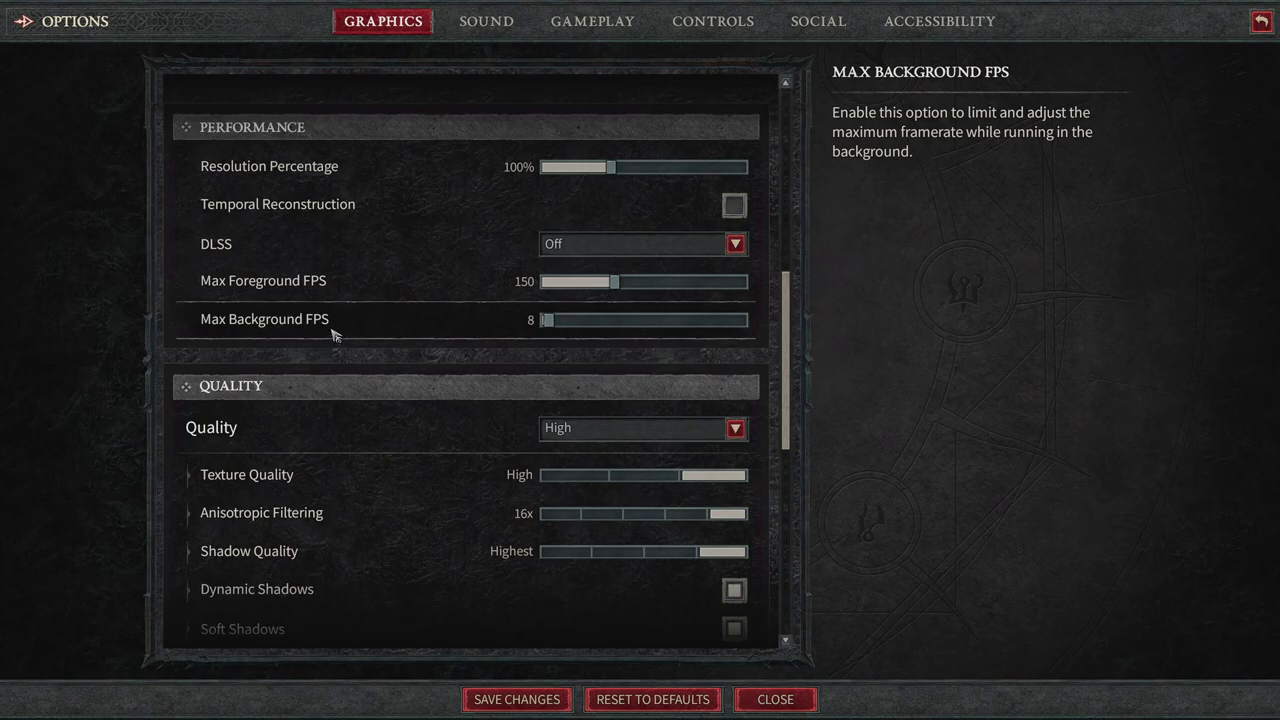
scroll(400, 395, "down", 3)
scroll(396, 394, "down", 2)
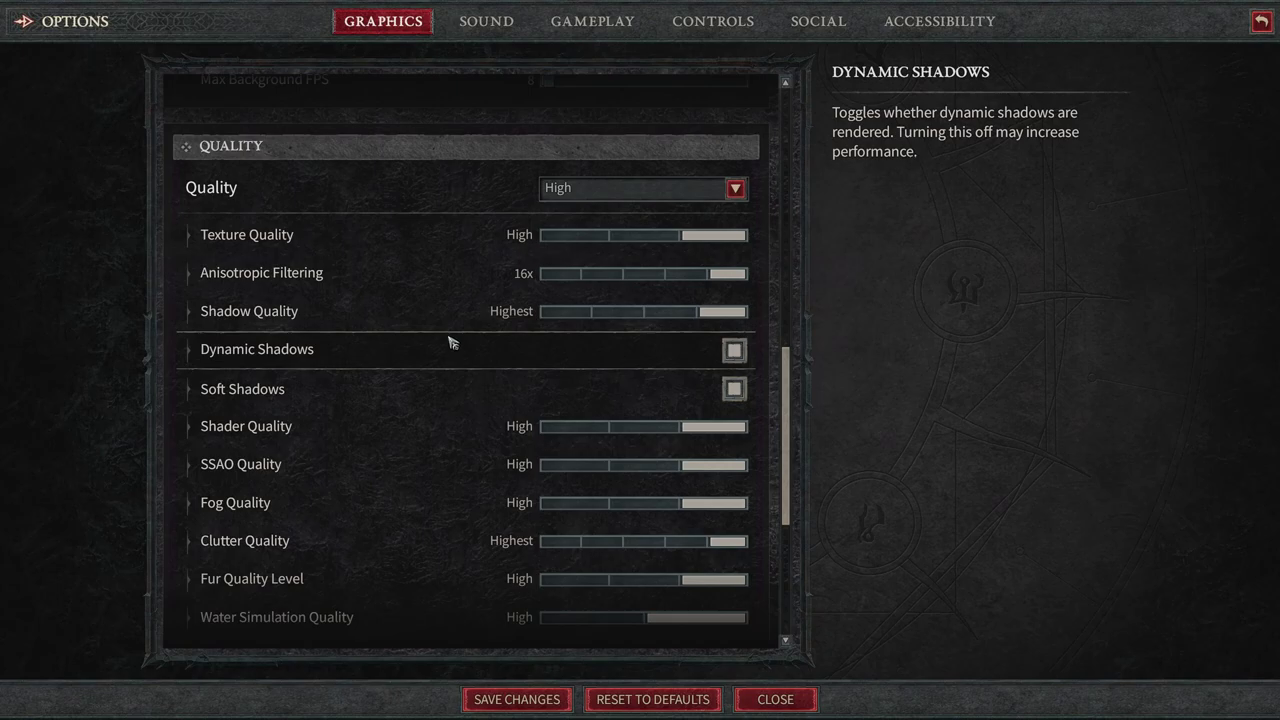
Set the overall graphics quality preset to Low
left_click(635, 189)
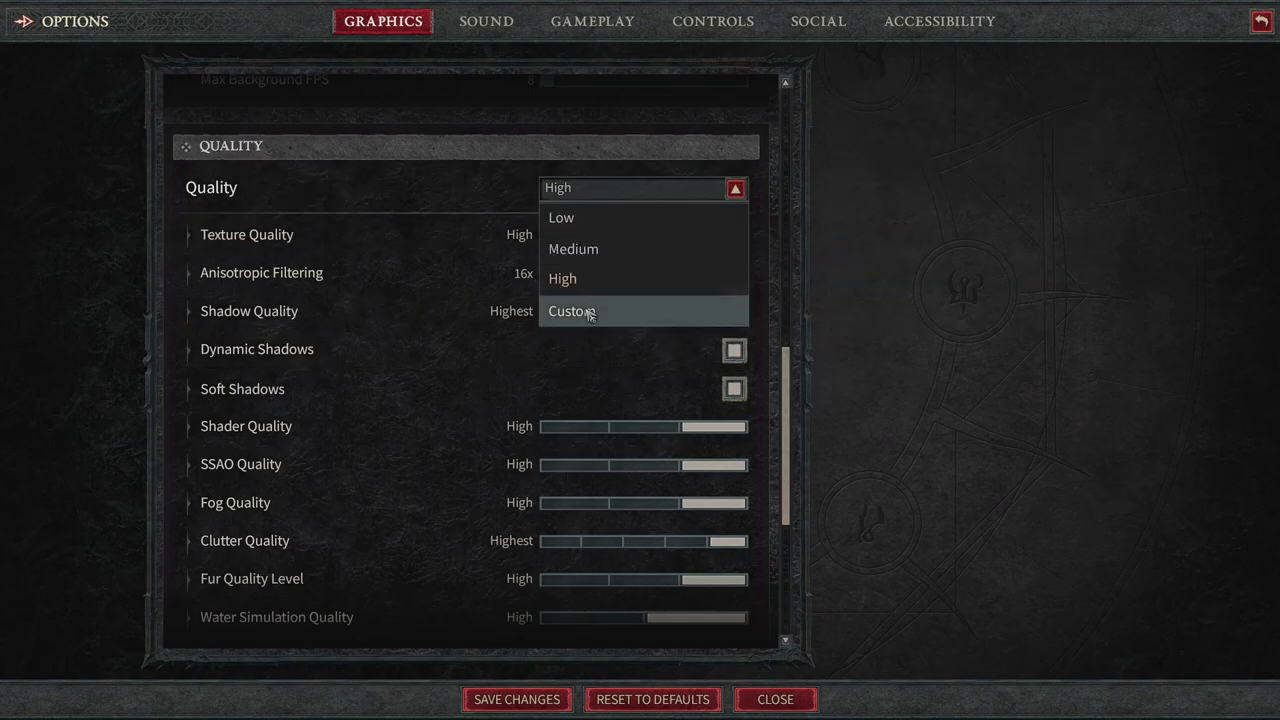
left_click(902, 291)
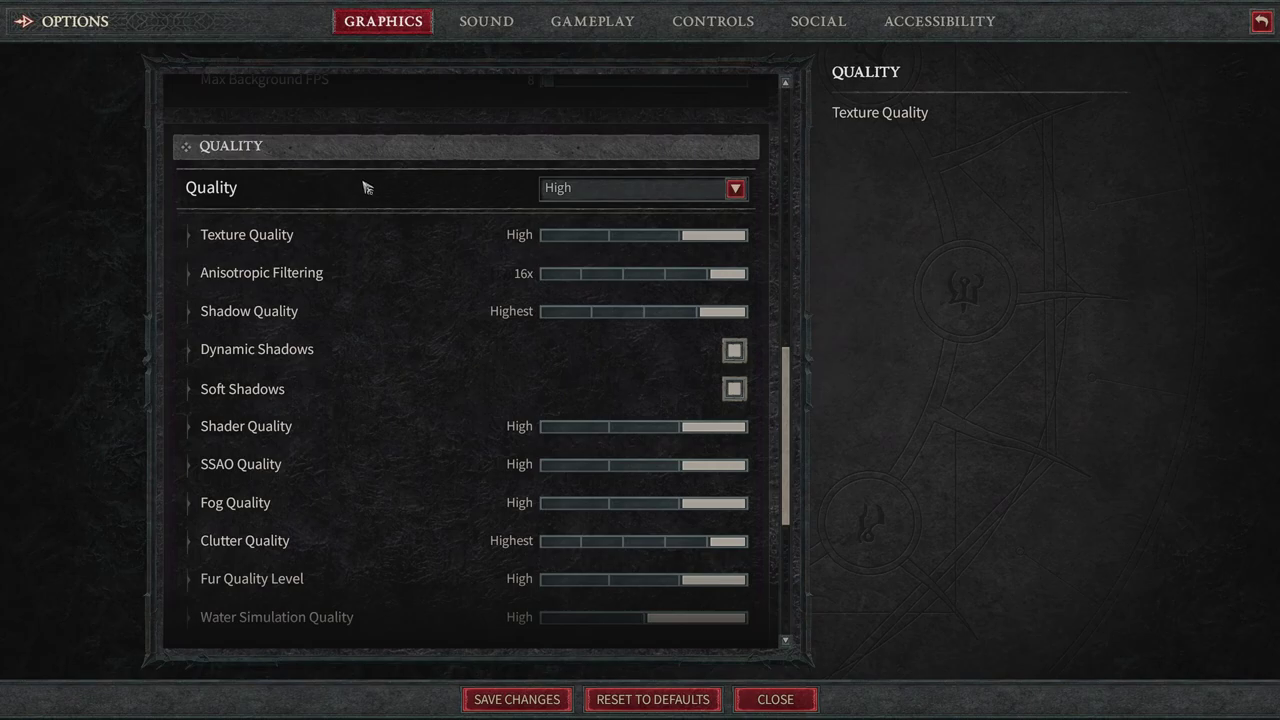
left_click(560, 188)
left_click(584, 218)
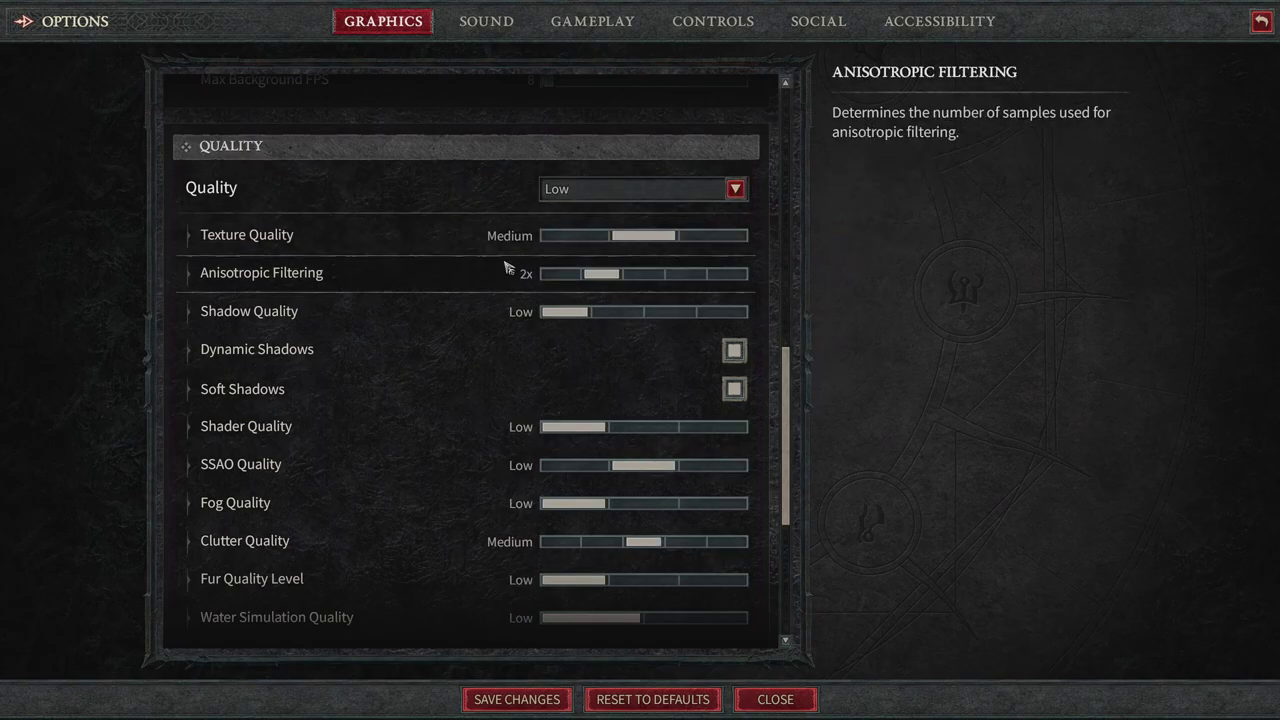
Read through the individual quality settings under the Low preset, from Texture Quality down to Low FX
scroll(468, 284, "down", 1)
scroll(468, 284, "down", 8)
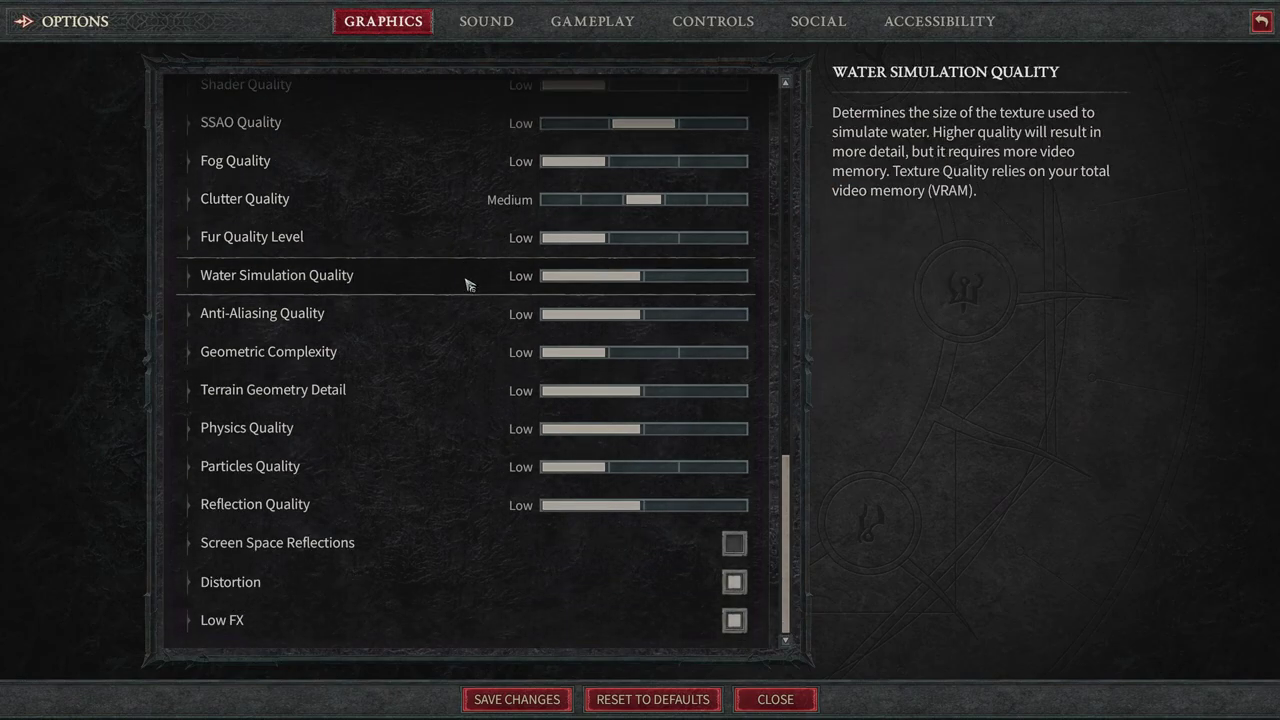
scroll(466, 285, "up", 10)
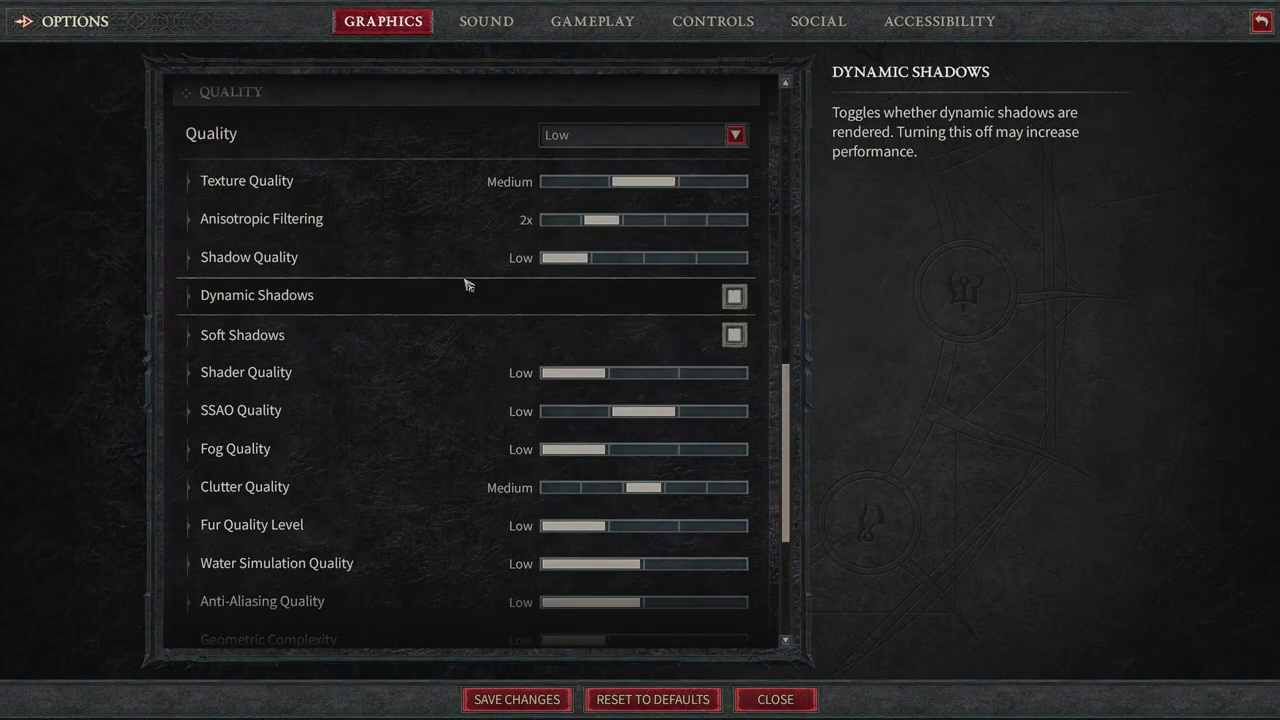
scroll(463, 281, "down", 11)
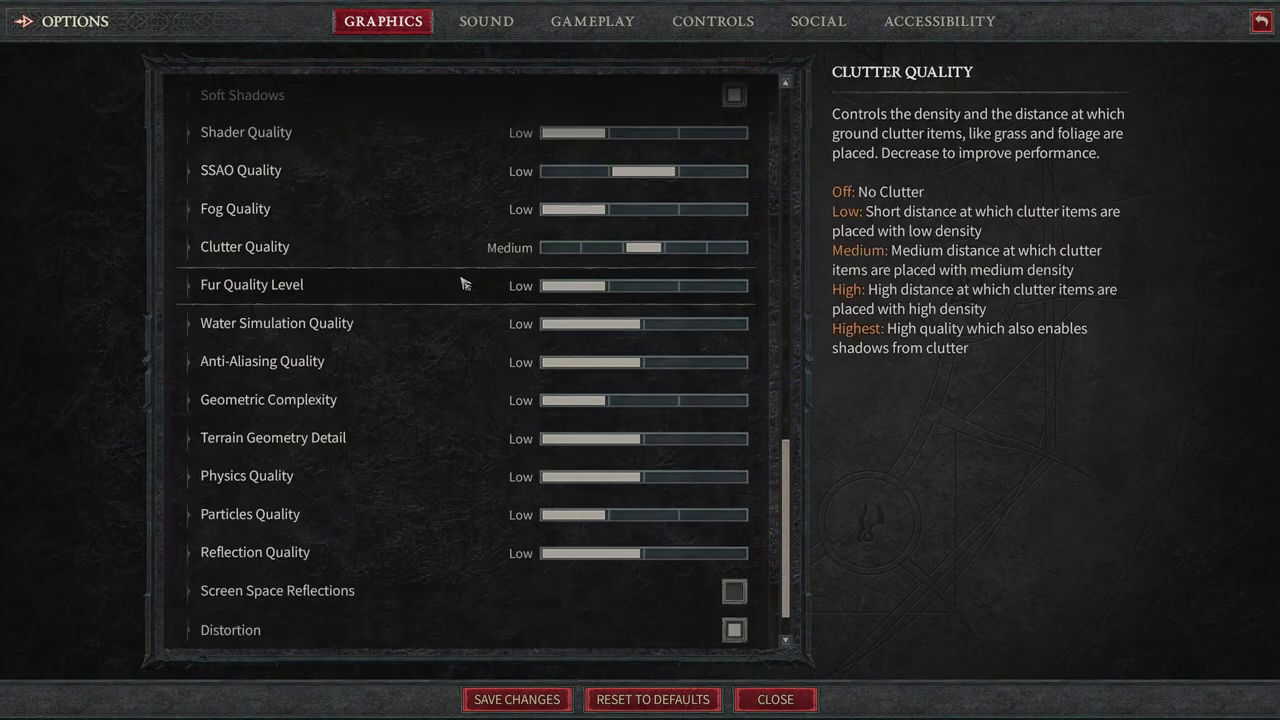
scroll(513, 296, "up", 5)
scroll(513, 296, "up", 4)
left_click(620, 207)
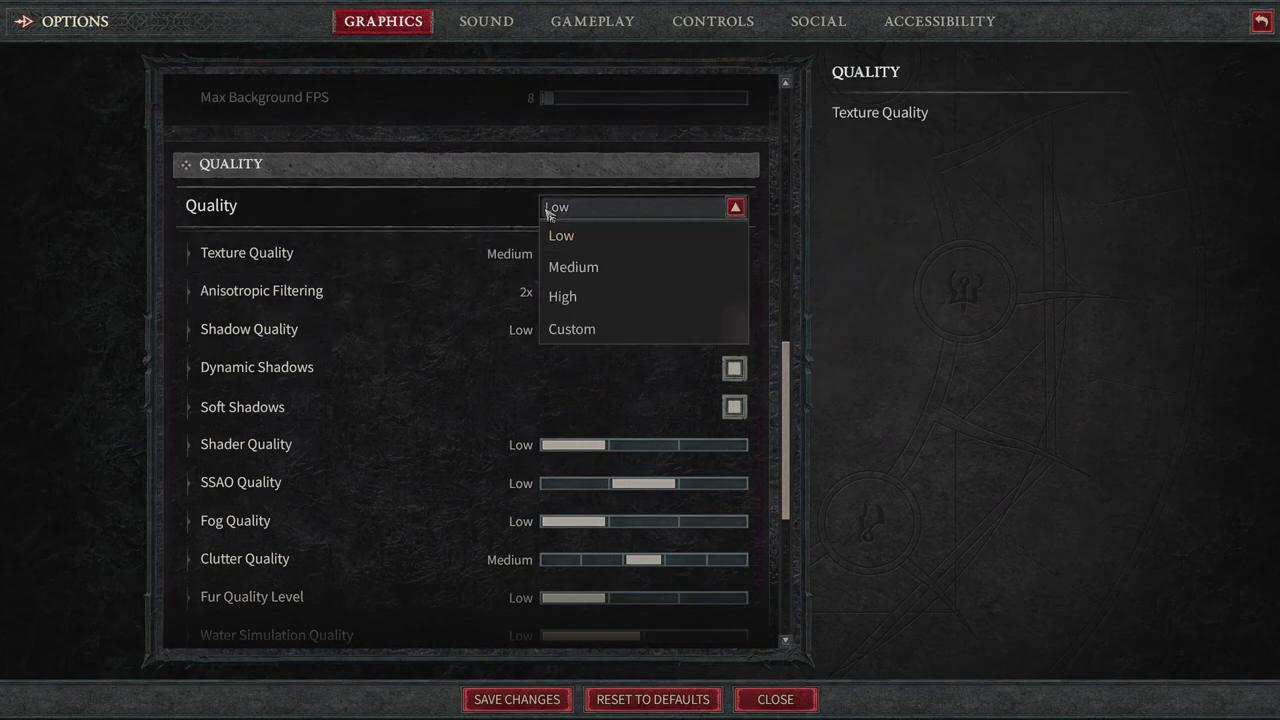
left_click(548, 246)
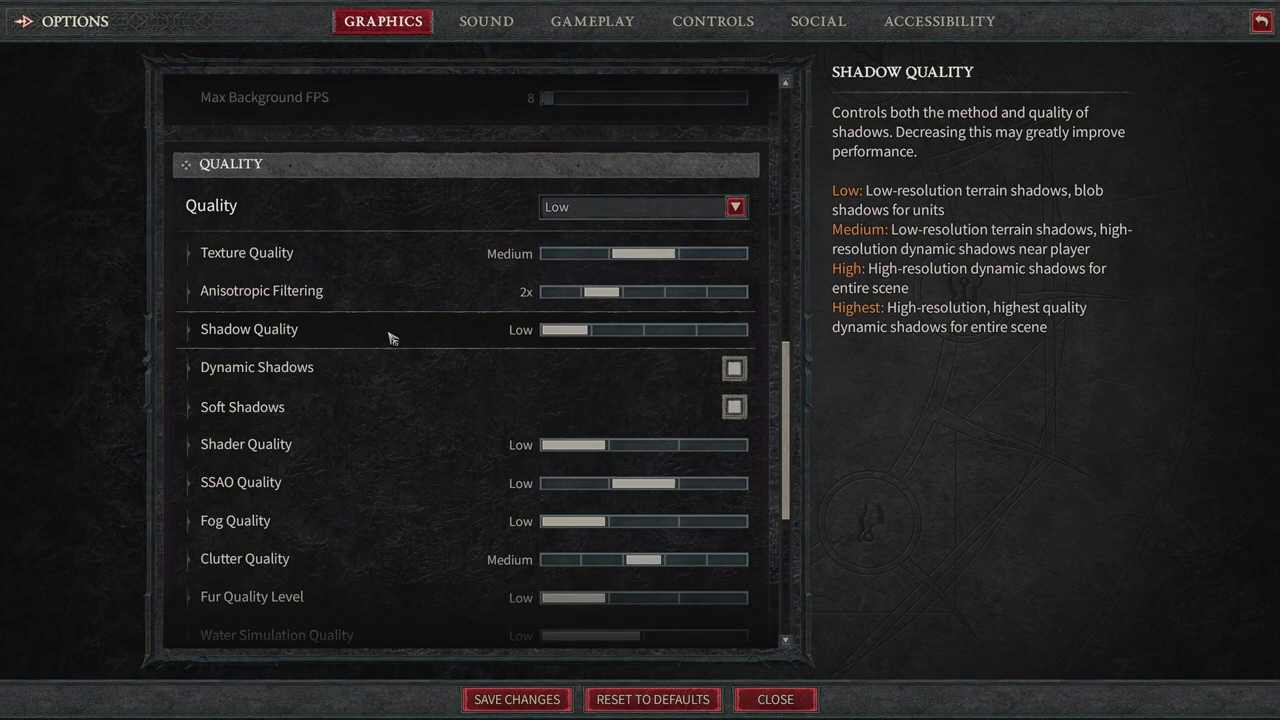
Re-examine the preset's texture, shadow, clutter and geometry settings and view the available quality presets, keeping Low
scroll(390, 337, "down", 2)
scroll(481, 352, "down", 1)
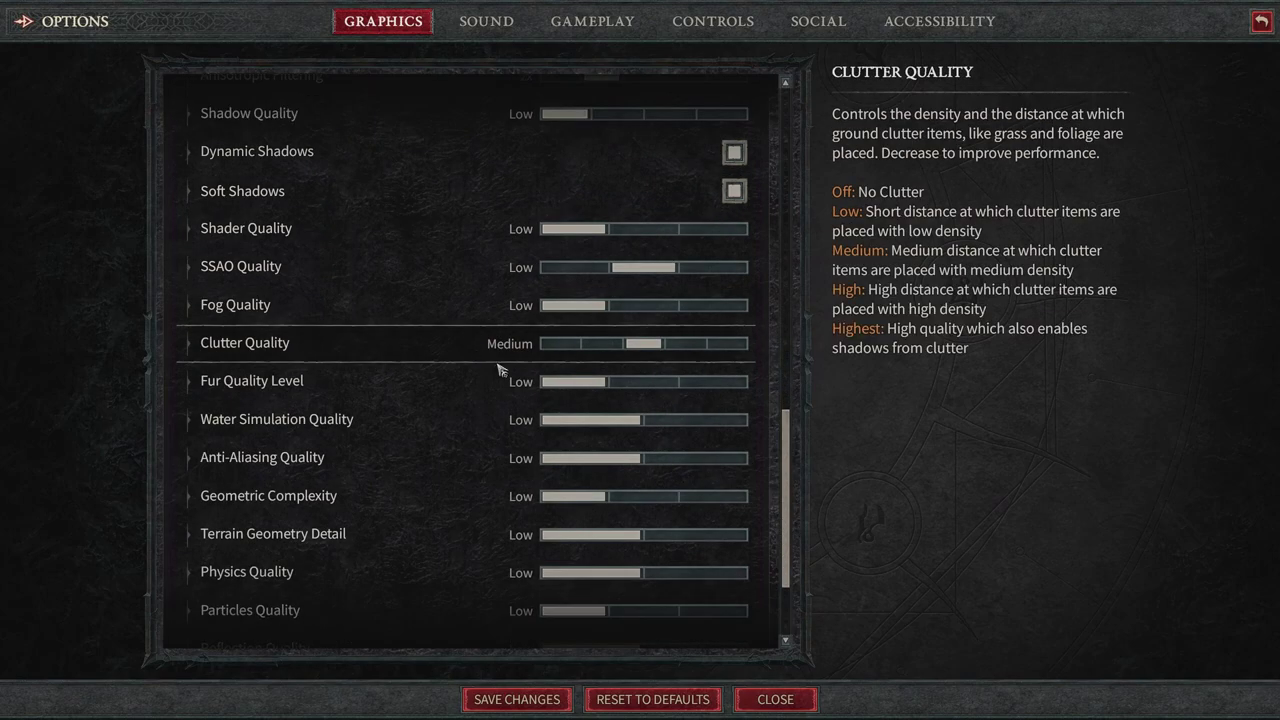
scroll(550, 355, "up", 3)
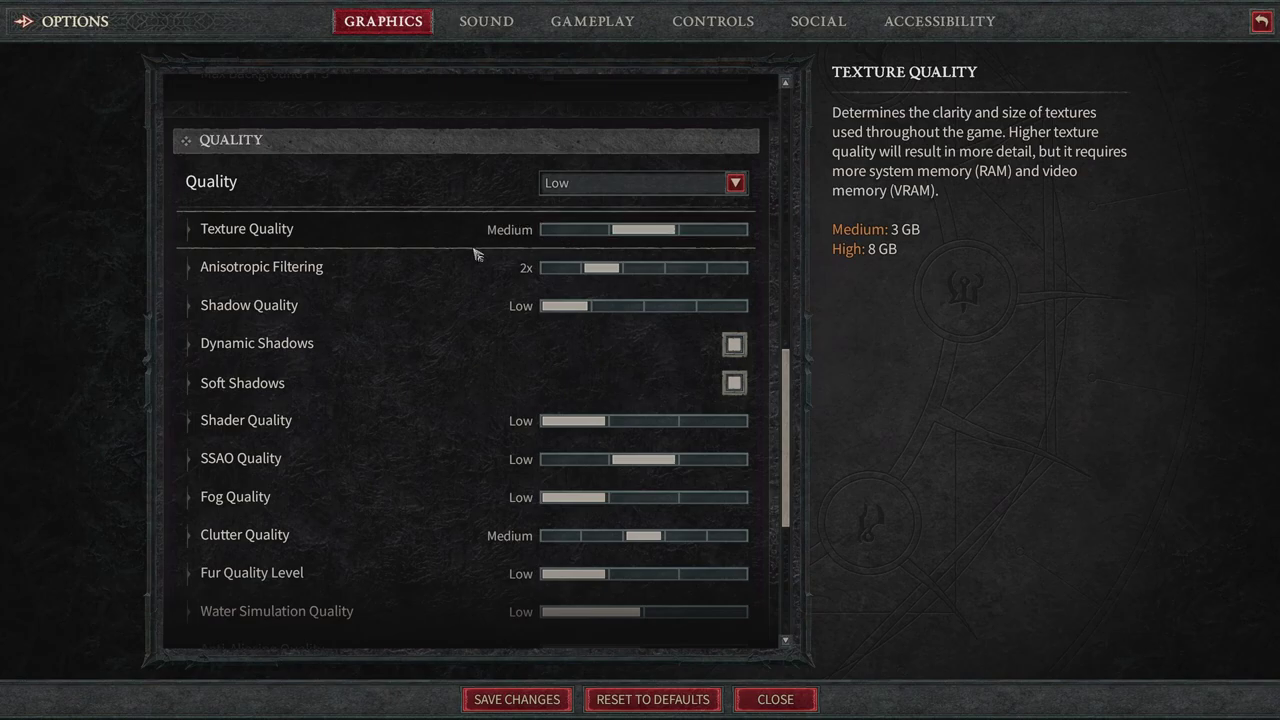
scroll(457, 366, "down", 4)
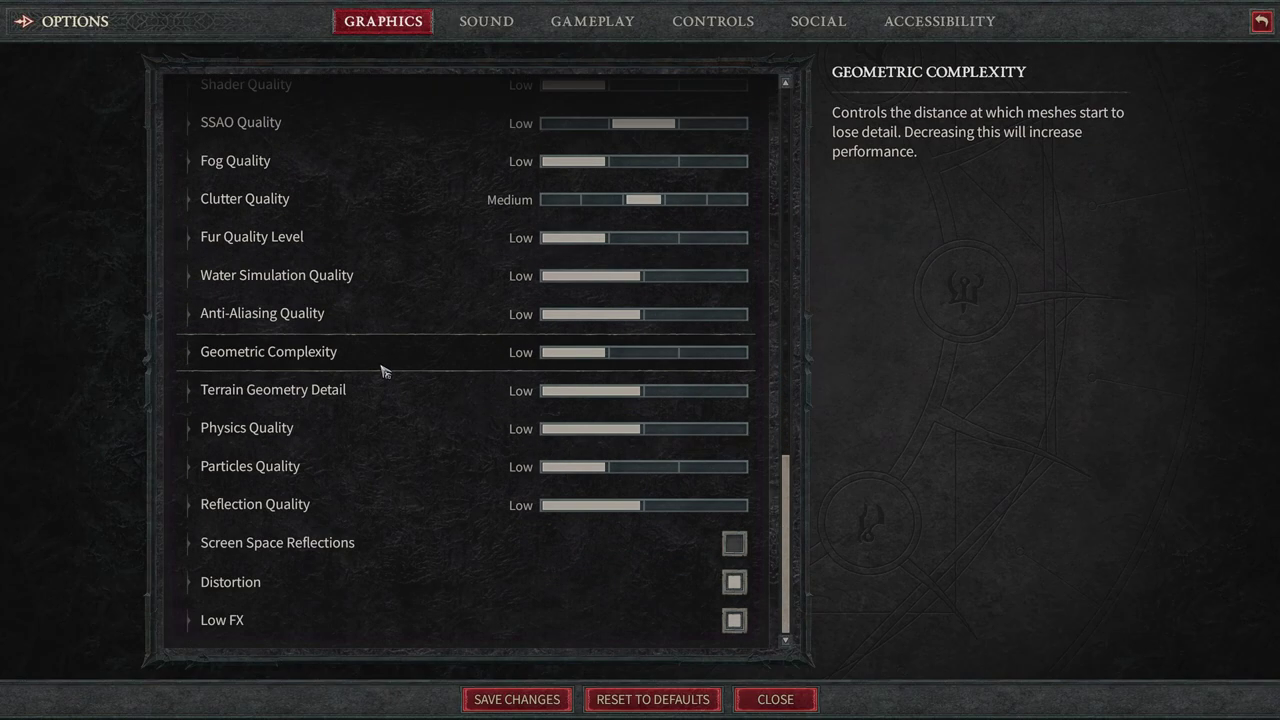
scroll(450, 367, "up", 4)
left_click(597, 160)
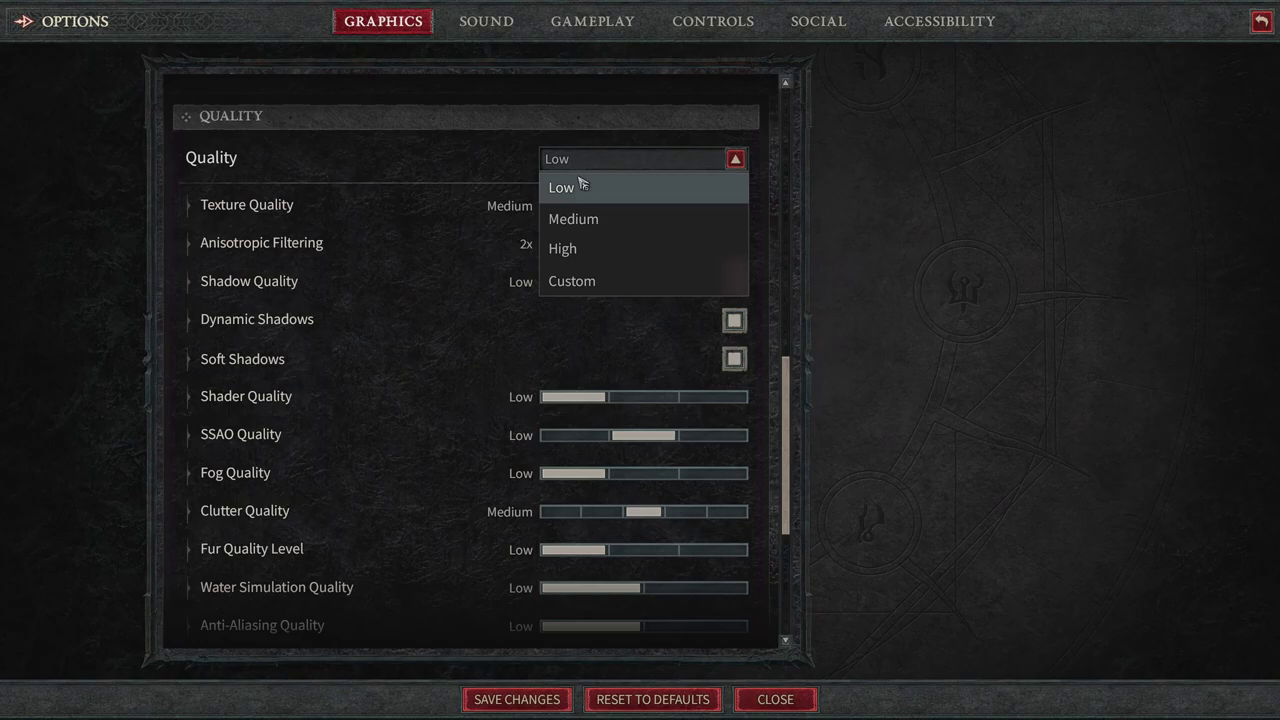
left_click(450, 169)
scroll(373, 305, "down", 3)
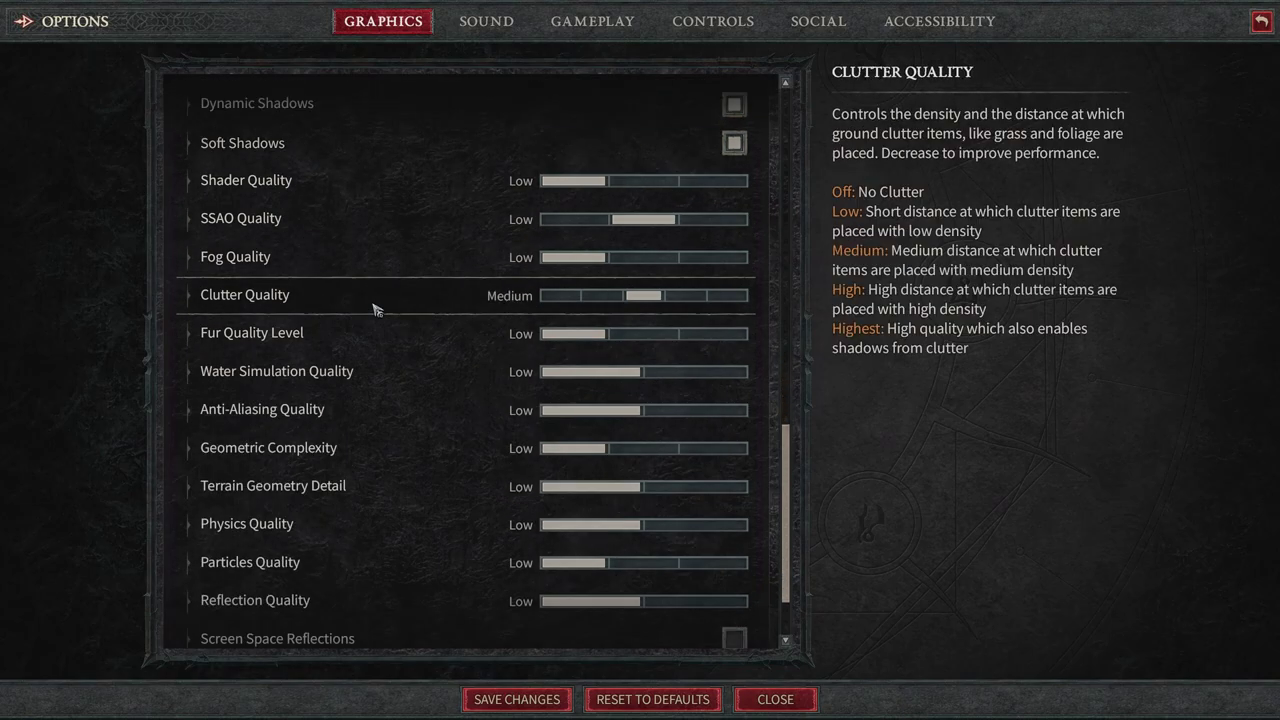
Set the overall graphics quality preset to High and look over its individual quality settings
scroll(374, 311, "down", 2)
scroll(430, 310, "up", 5)
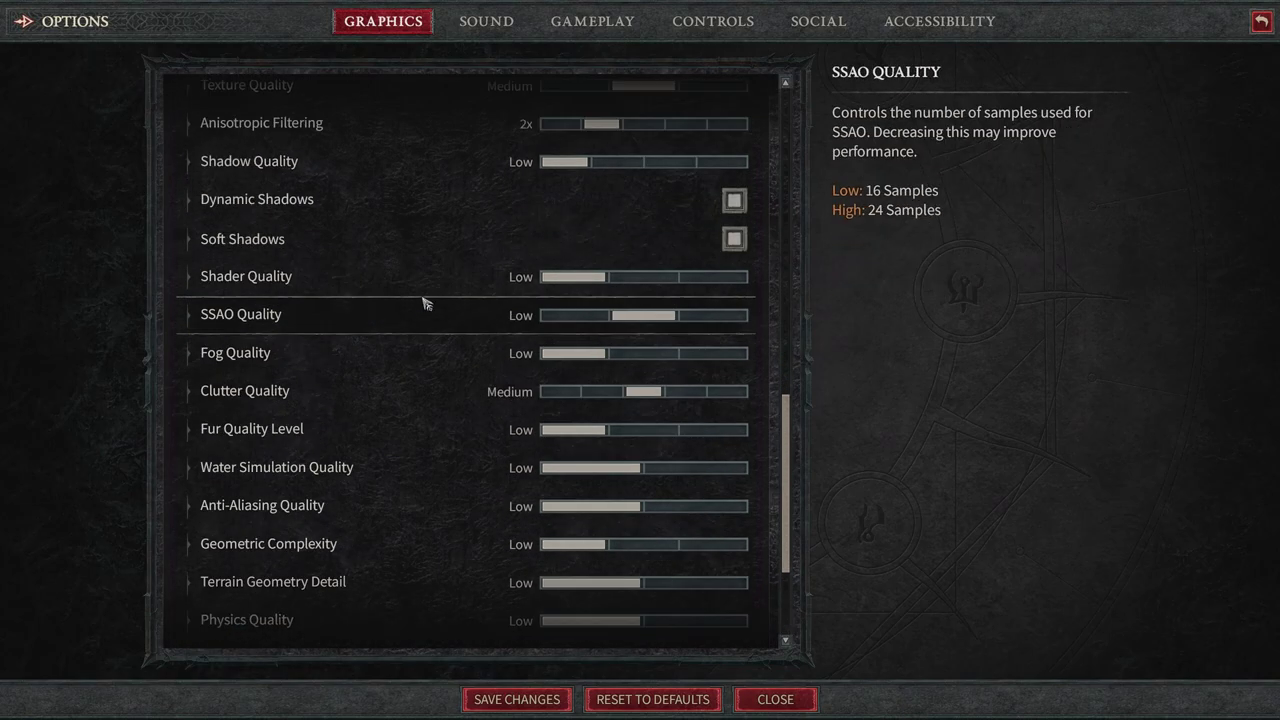
left_click(608, 186)
left_click(586, 278)
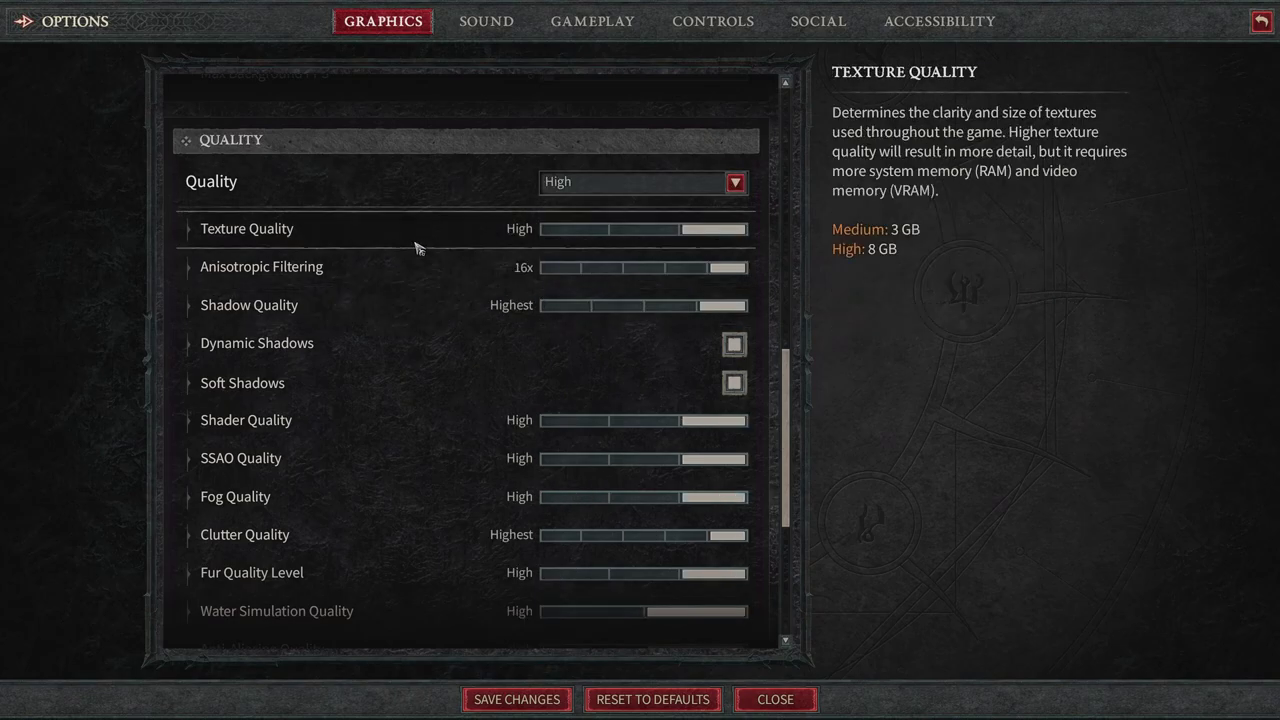
scroll(418, 249, "down", 5)
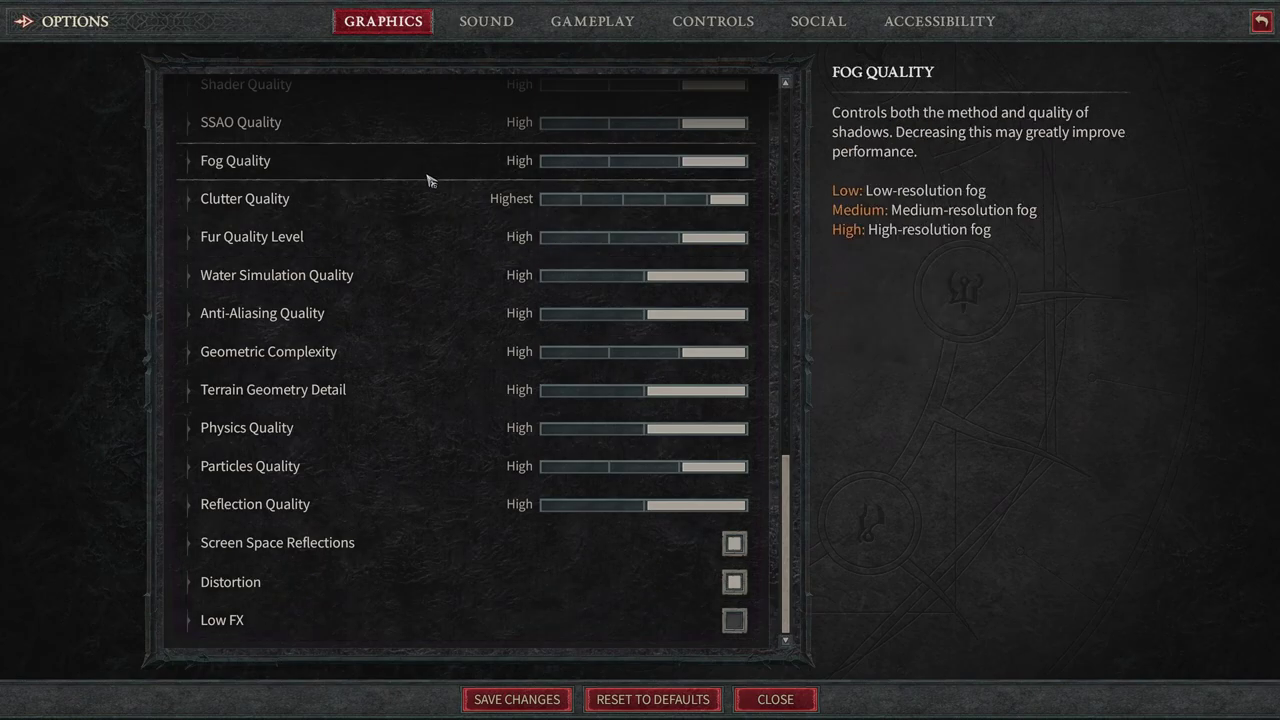
Save the graphics changes and disable Screen Shake Effects in the gameplay options
left_click(592, 30)
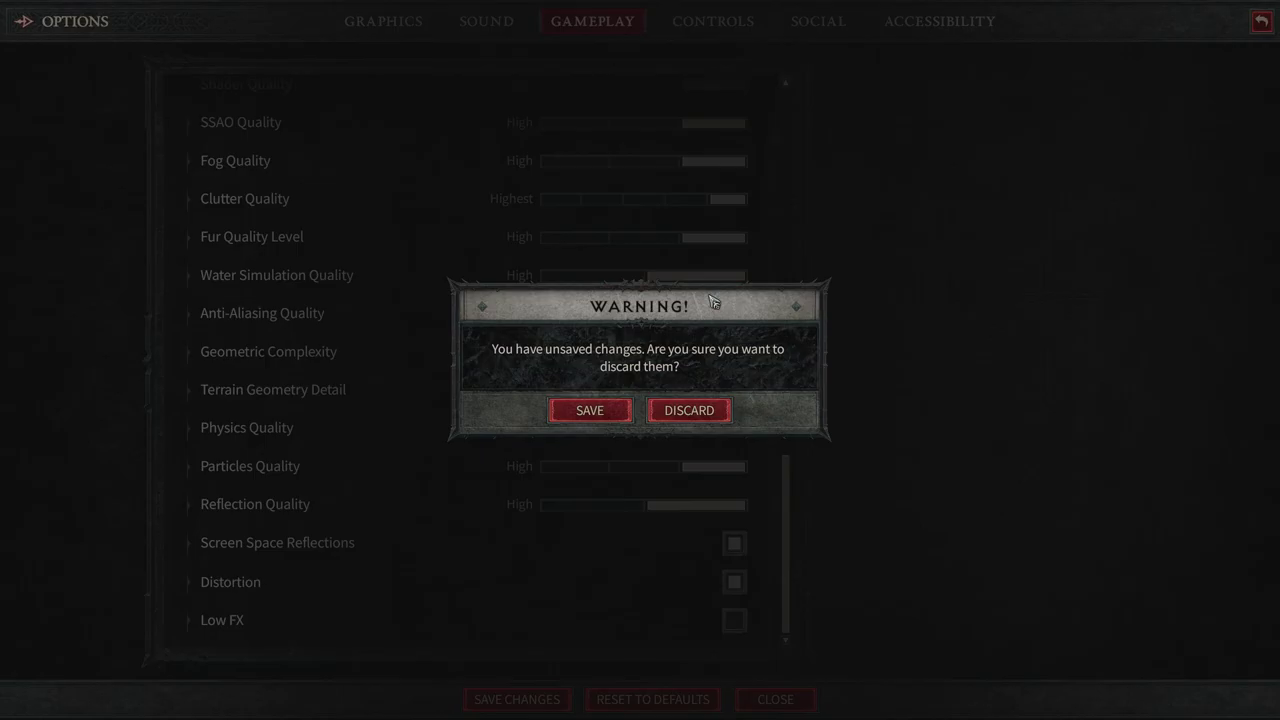
left_click(600, 411)
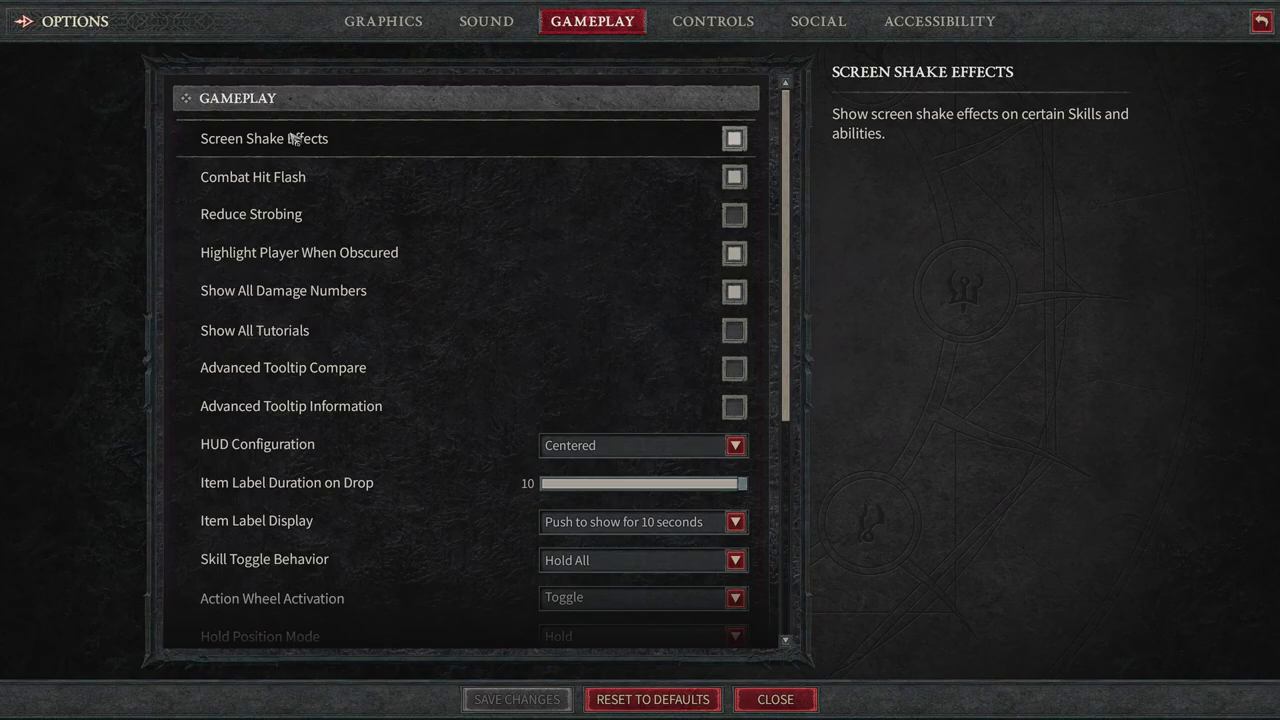
left_click(734, 138)
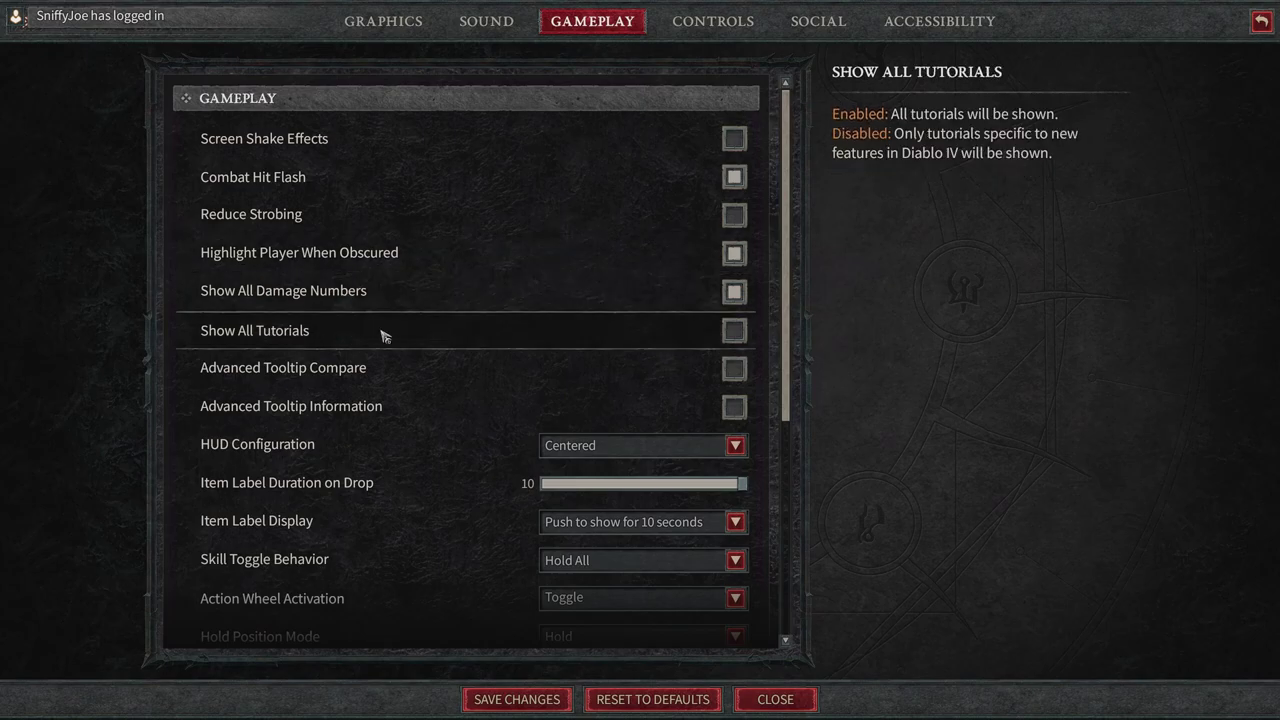
Enable Display Player Highlight in the gameplay highlight settings, then save the changes and close the options
scroll(400, 337, "down", 2)
scroll(392, 330, "down", 4)
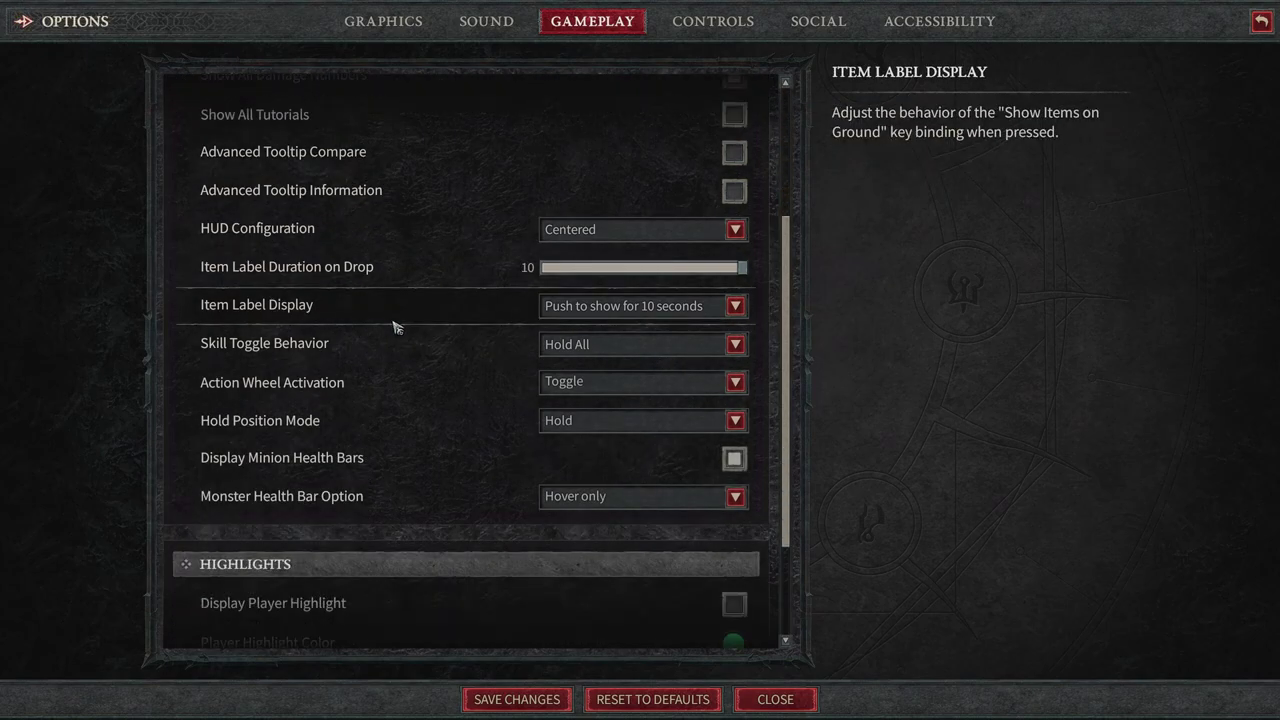
scroll(393, 327, "up", 6)
scroll(396, 327, "down", 9)
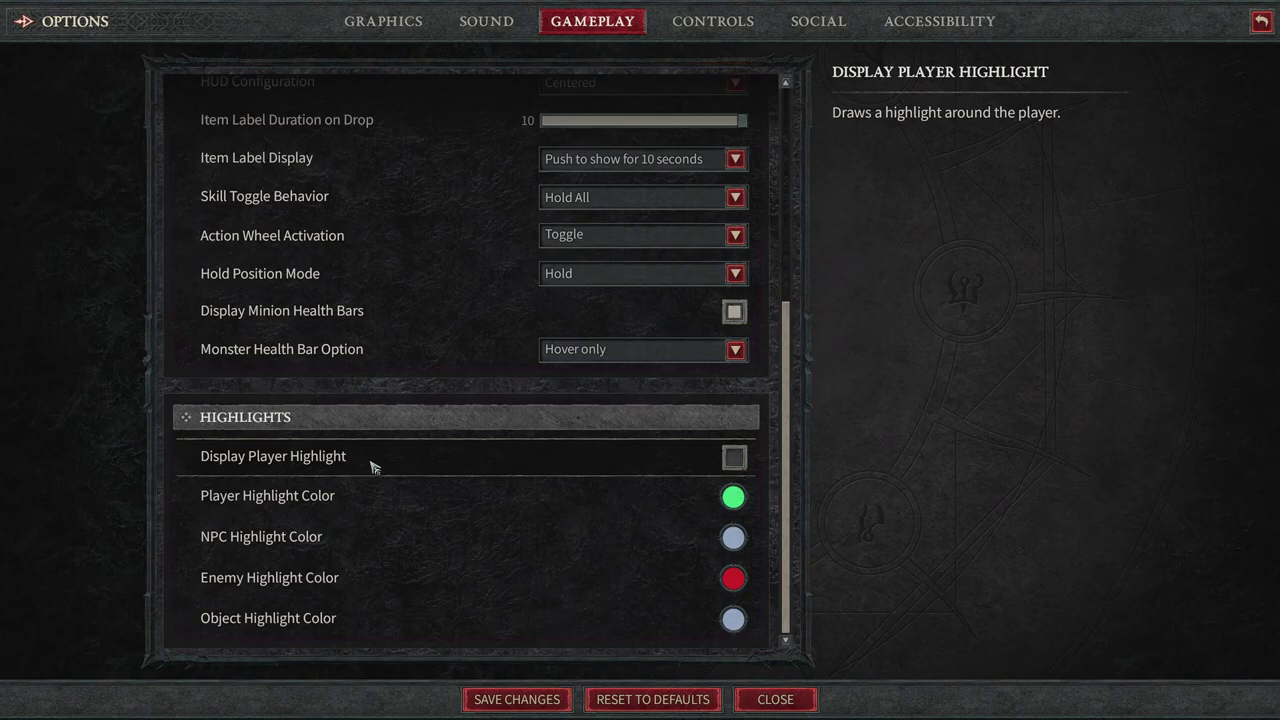
left_click(729, 458)
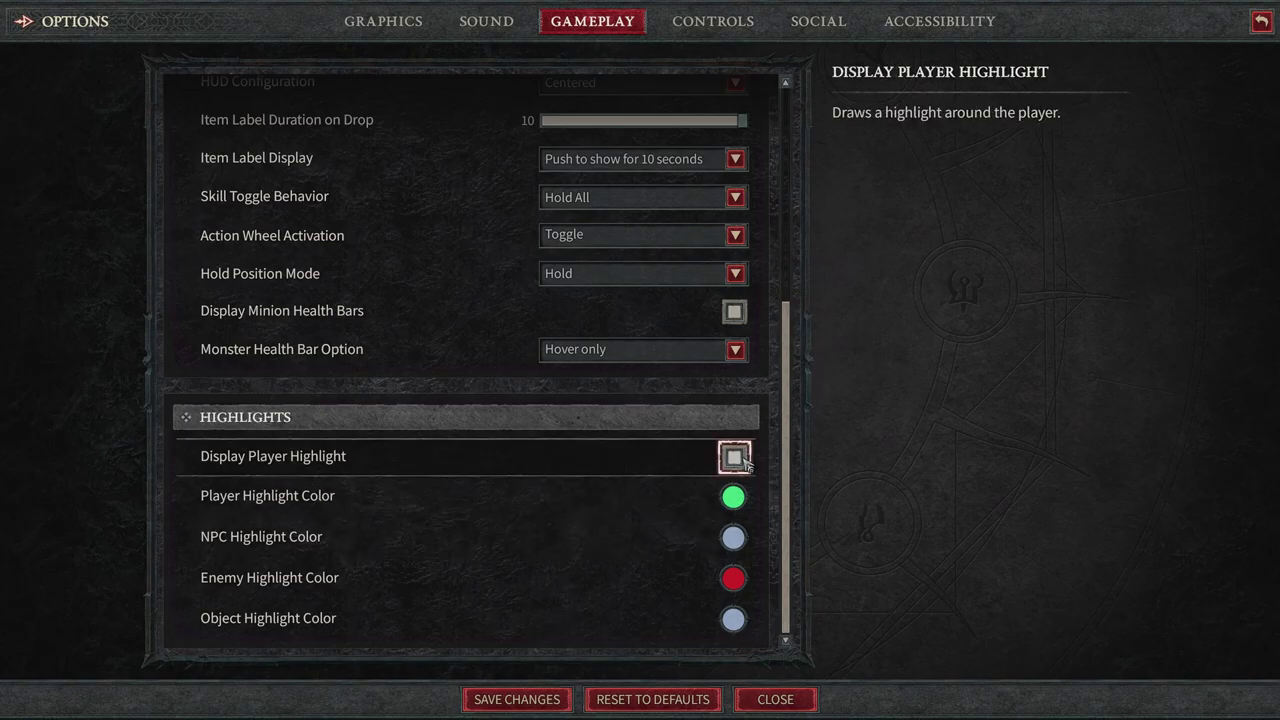
left_click(517, 699)
left_click(810, 700)
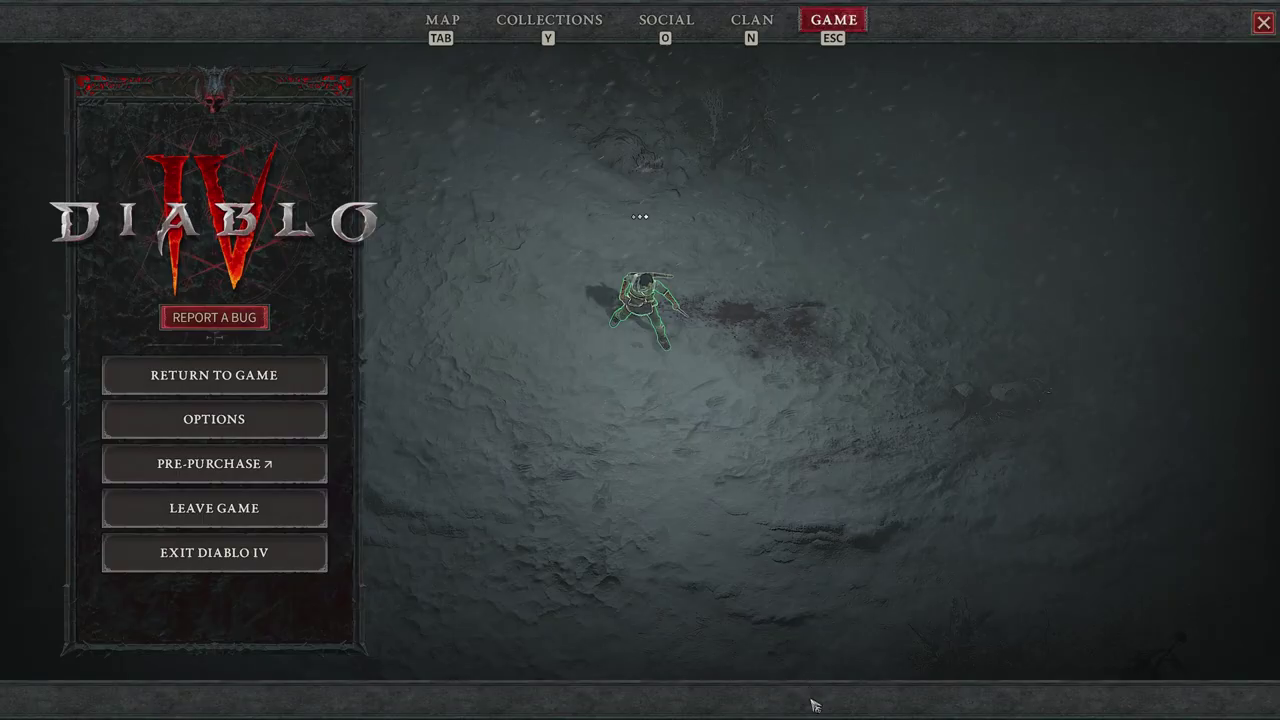
Return to the game, dismiss the skill assignment window and run the character across the snow towards the nearest Warg
key("Escape")
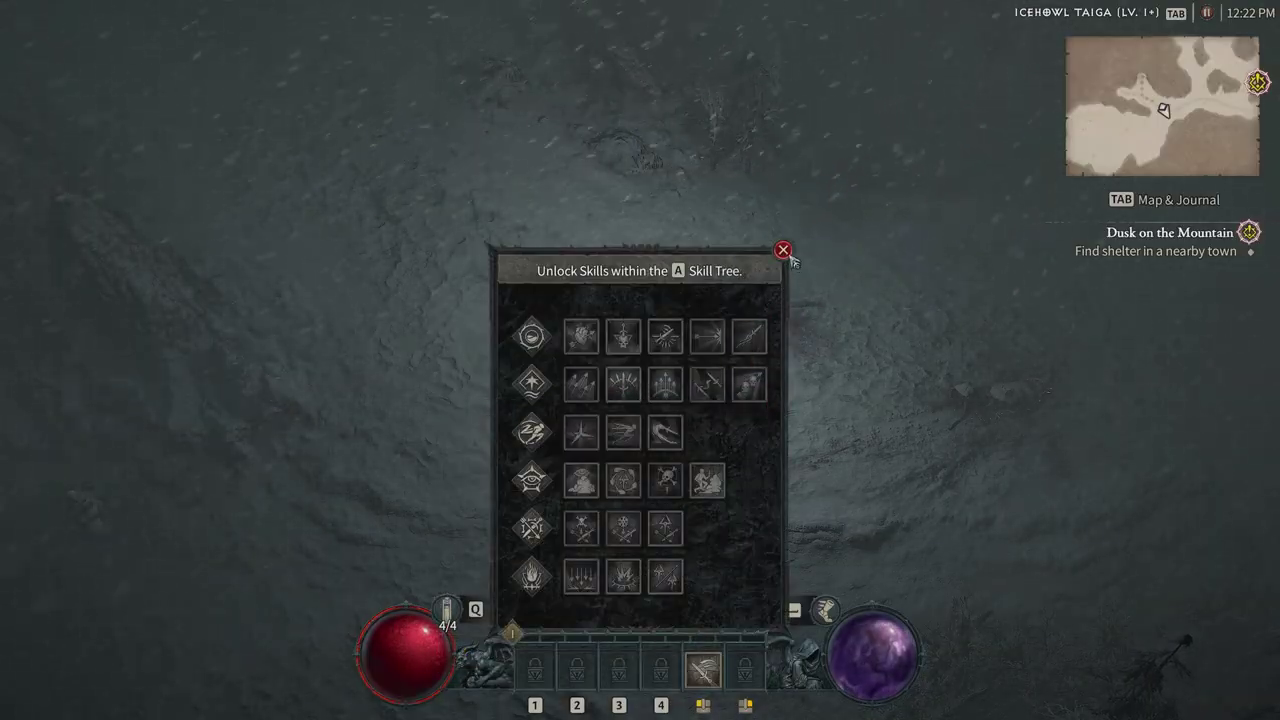
left_click(783, 250)
left_click(790, 392)
left_click(826, 277)
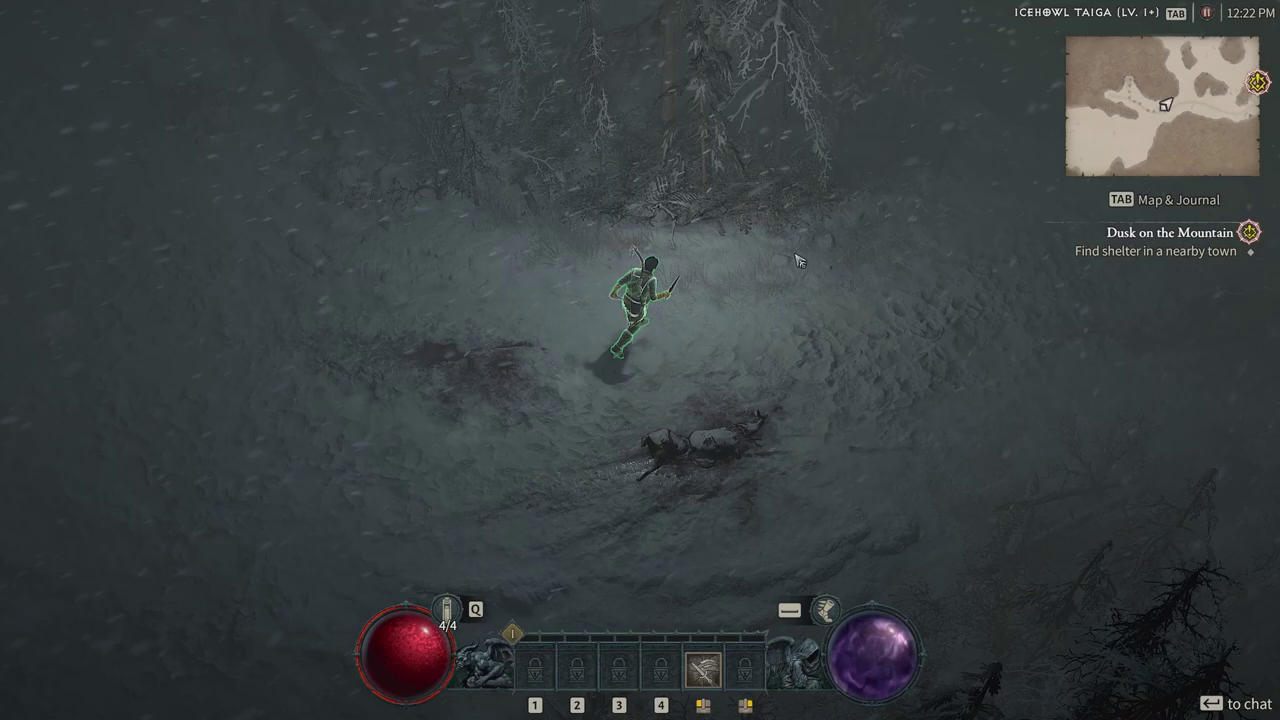
left_click(737, 206)
left_click(889, 251)
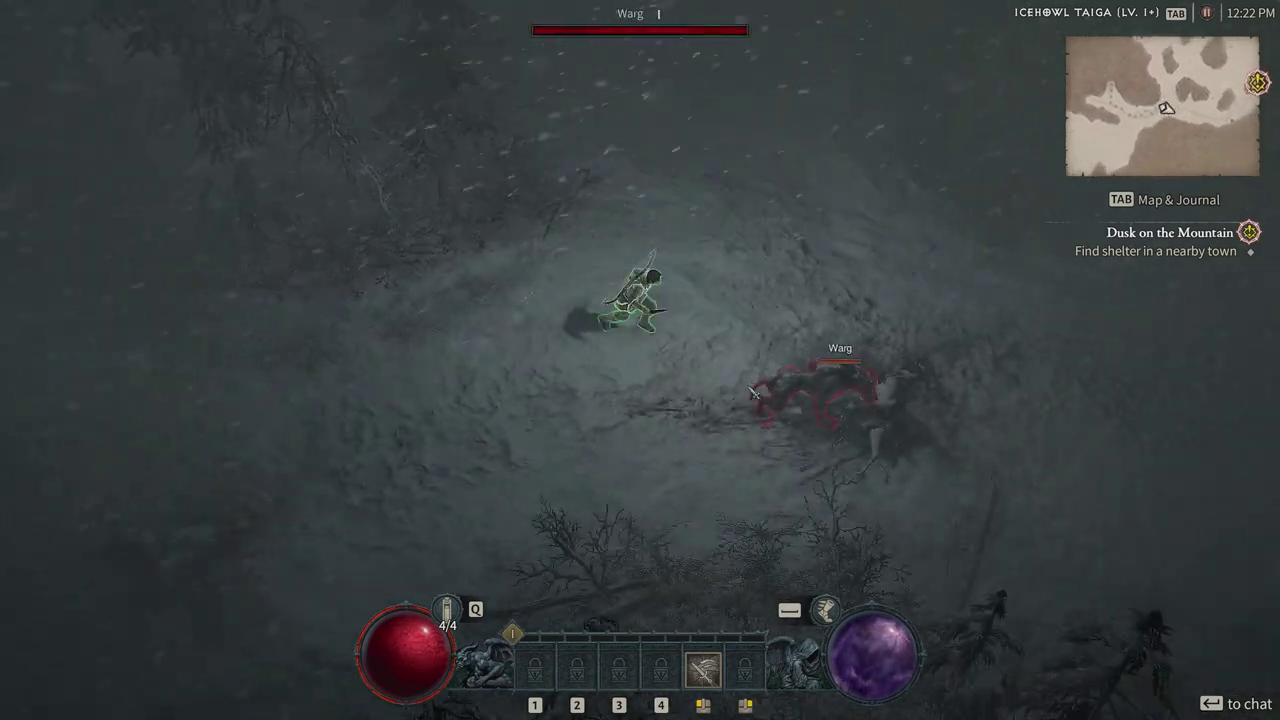
Attack the Wargs around the corpse in the snow with the character's basic weapon attack
left_click(755, 393)
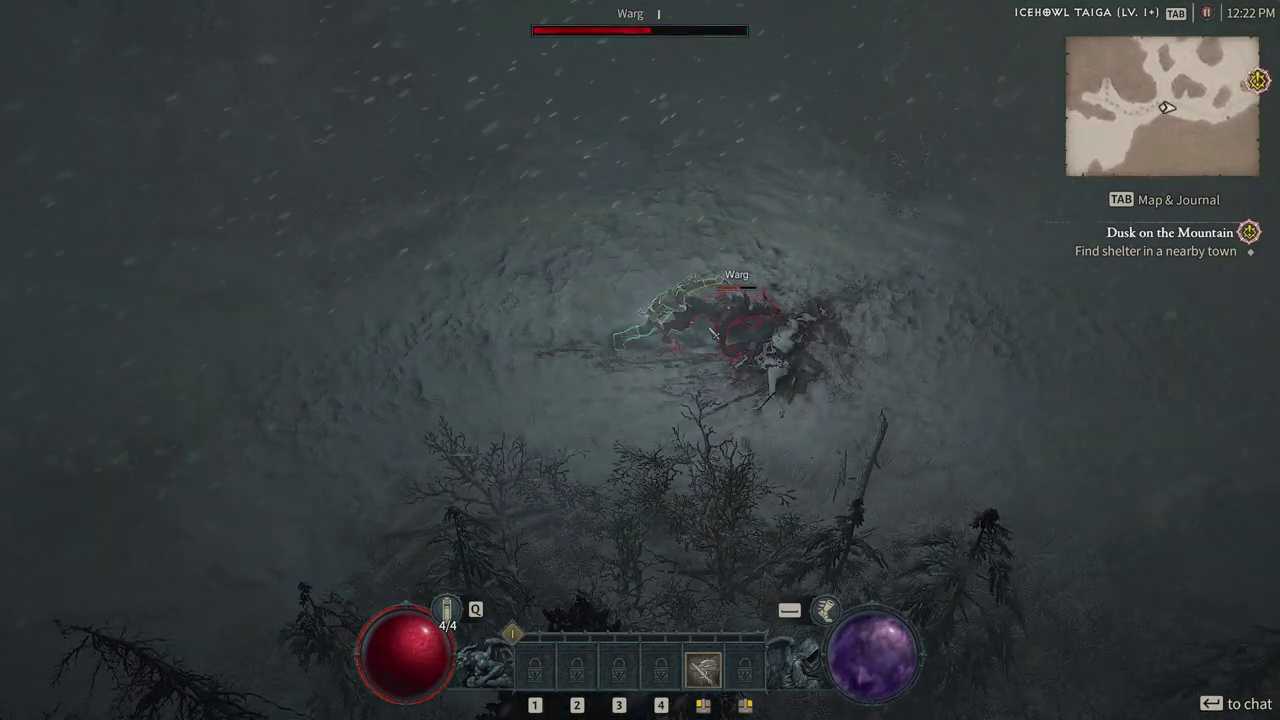
left_click(713, 333)
left_click(733, 413)
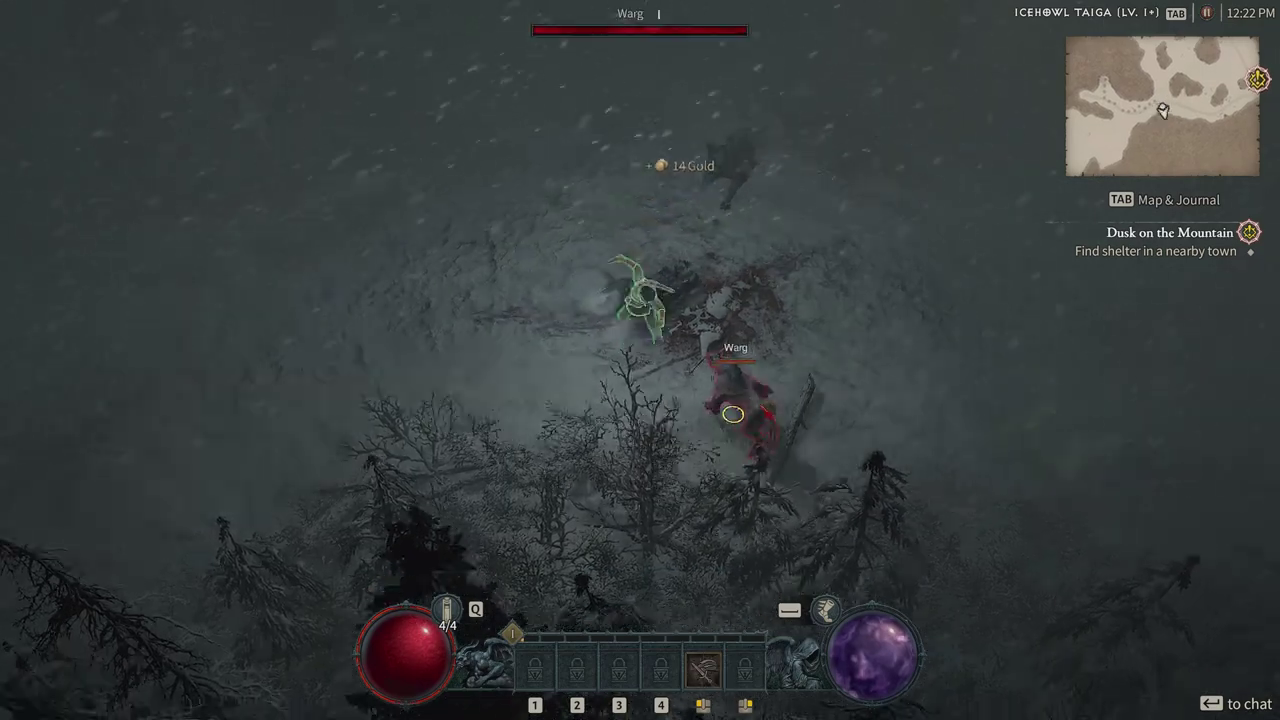
left_click(733, 413)
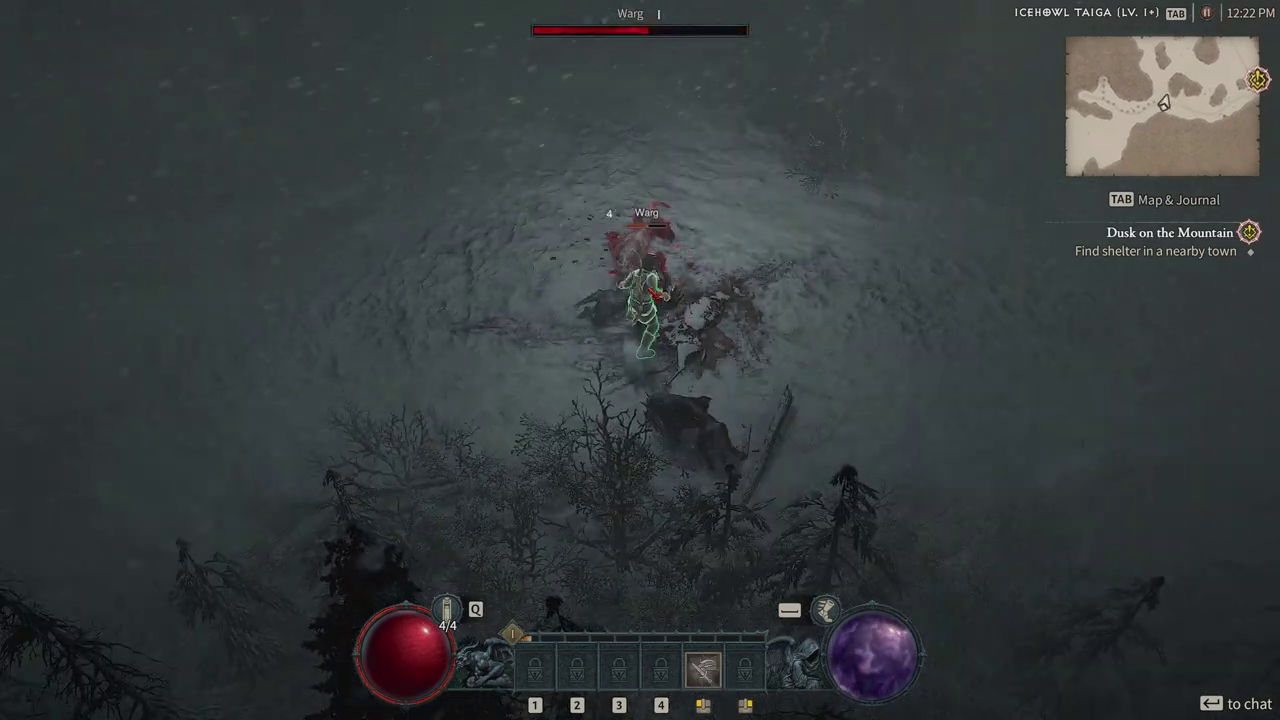
left_click(674, 246)
Run the character around the snowy clearing to examine the player highlight during movement
left_click(789, 243)
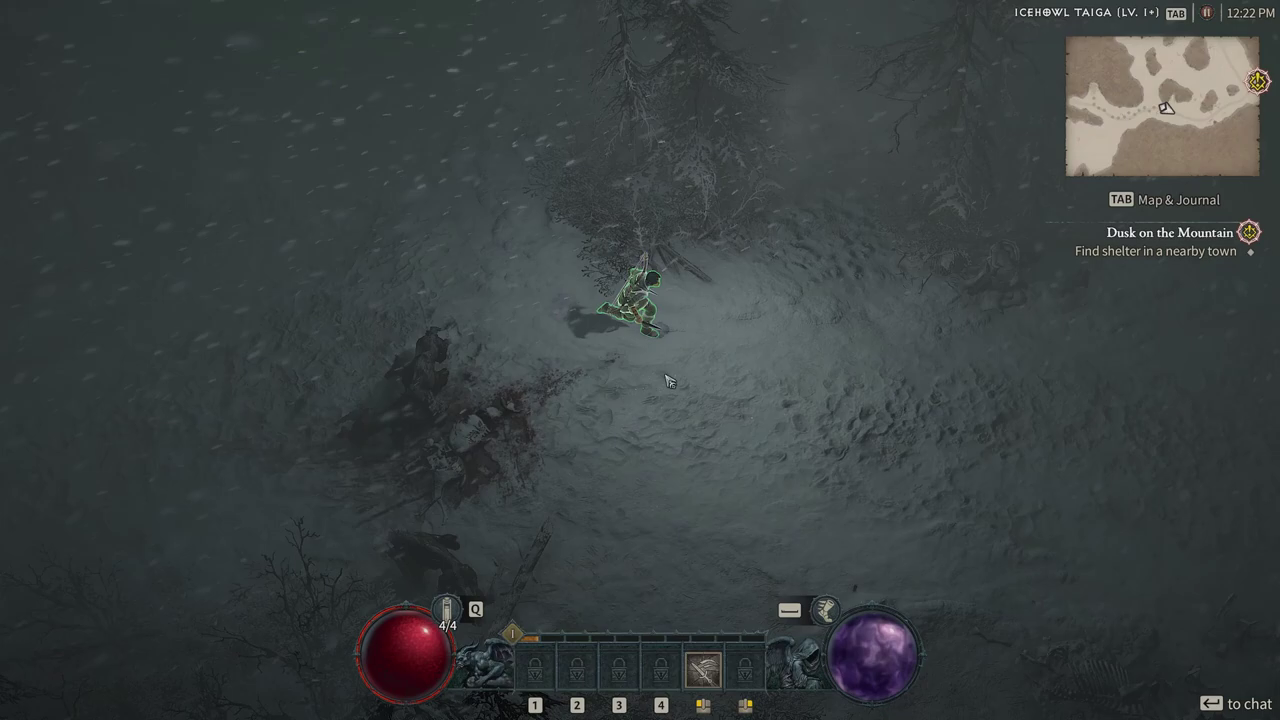
left_click(668, 381)
left_click(575, 400)
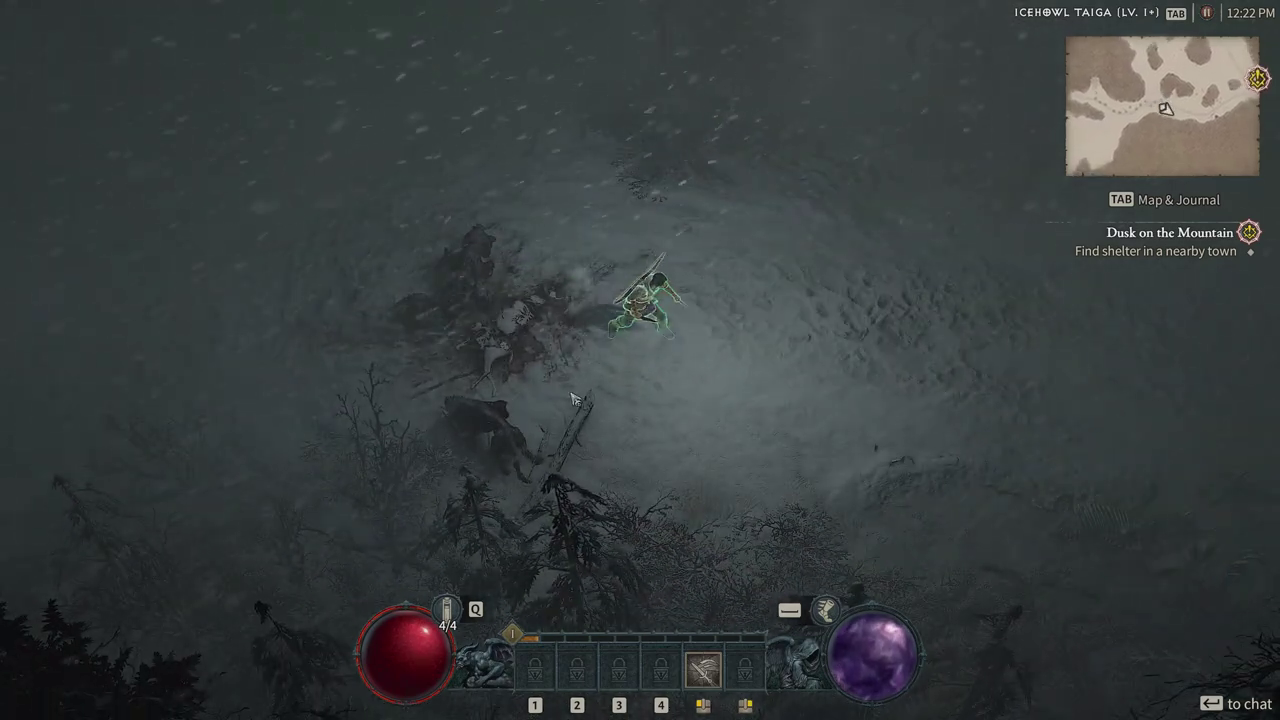